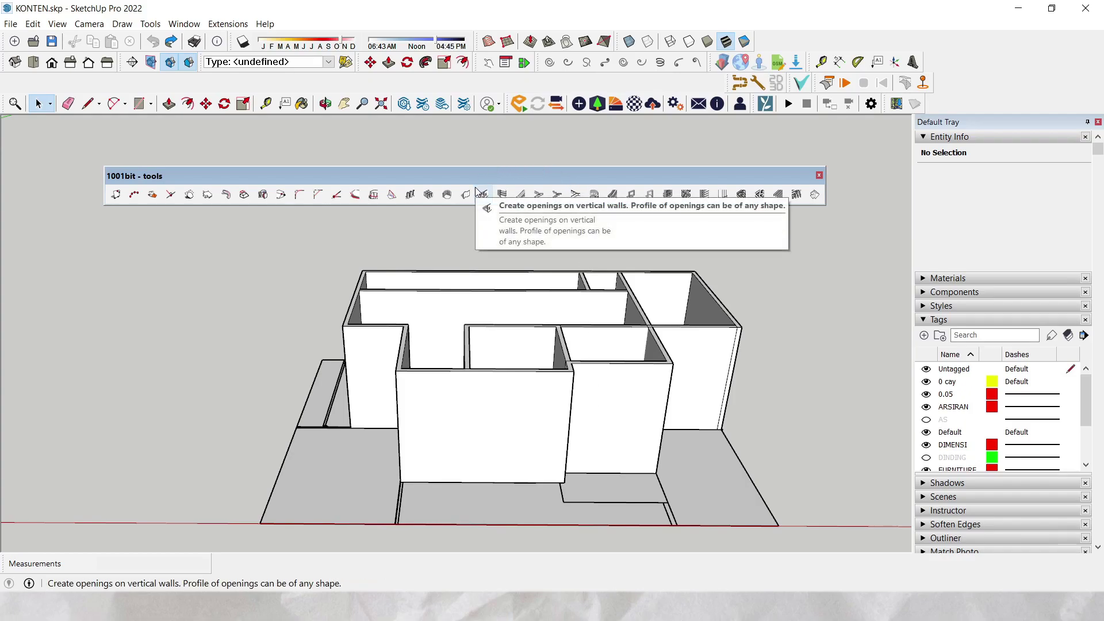
{"action": "left_click_drag", "start_coordinate": [479, 178], "coordinate": [549, 178]}
{"action": "middle_click_drag", "start_coordinate": [548, 219], "coordinate": [543, 244]}
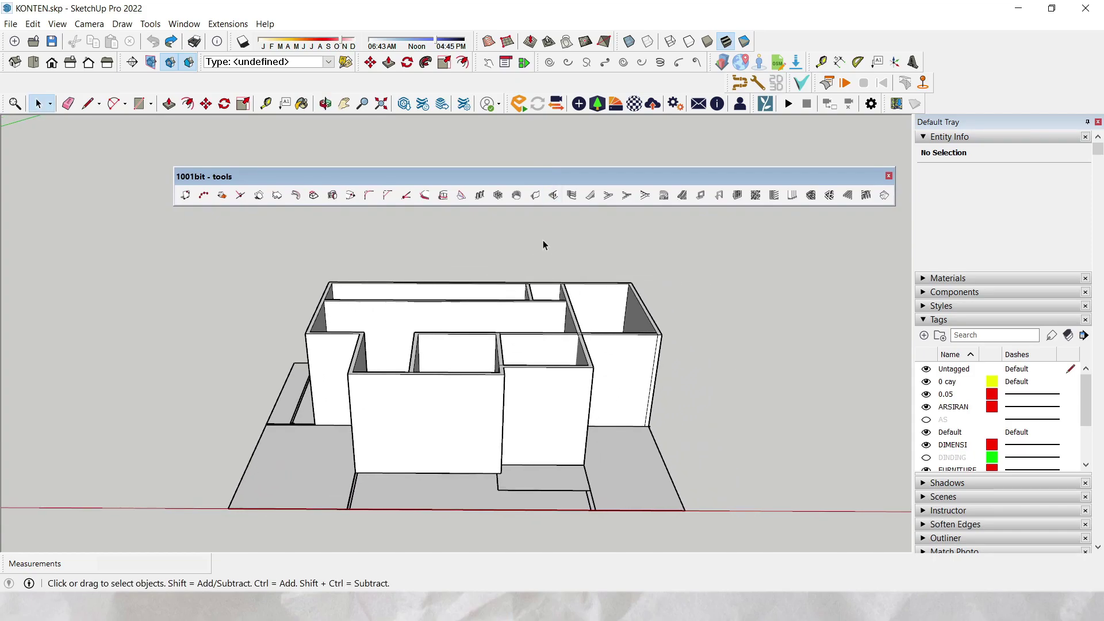
{"action": "left_click", "coordinate": [554, 196]}
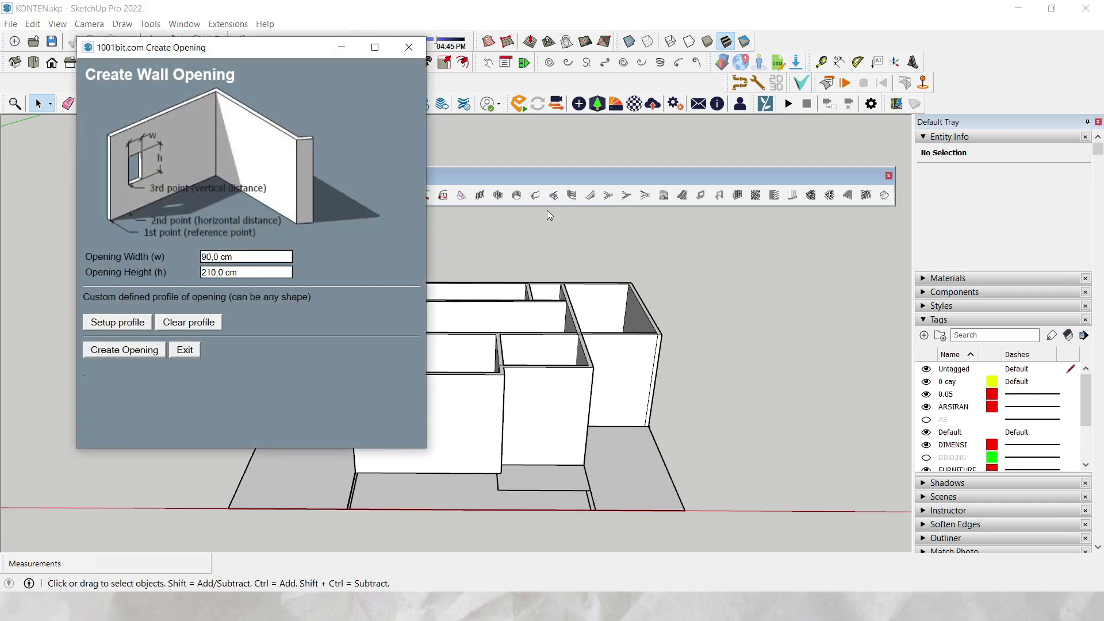
{"action": "left_click", "coordinate": [409, 47]}
Set up a wall opening 90 cm wide and 210 cm high on the recessed front wall face inside the wall group.
{"action": "scroll", "coordinate": [547, 437], "scroll_direction": "up", "scroll_amount": 5}
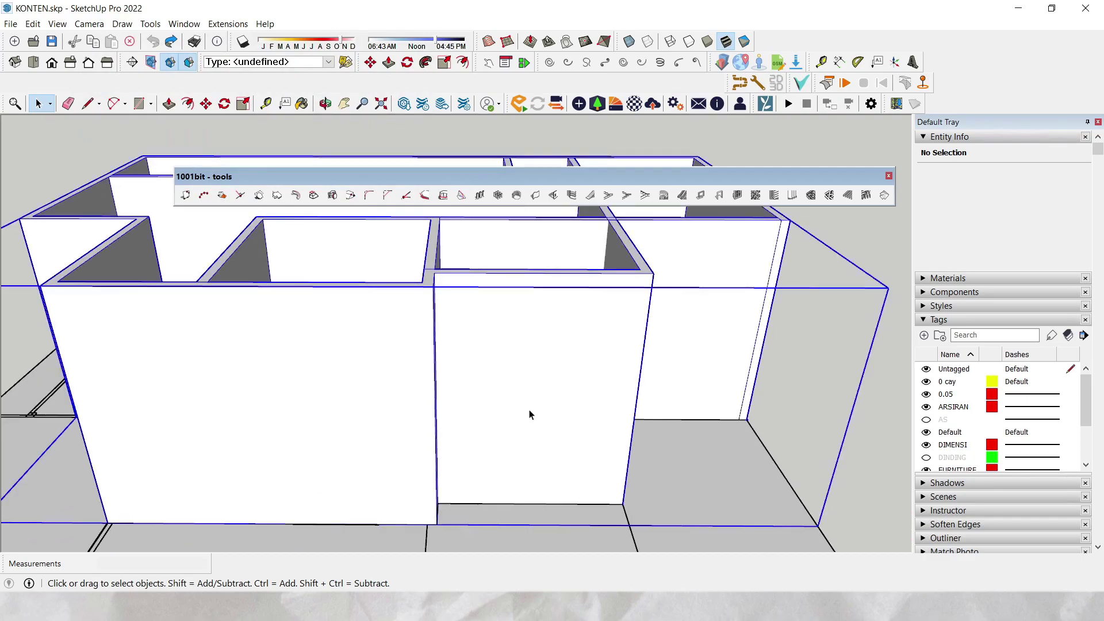
{"action": "double_click", "coordinate": [530, 414]}
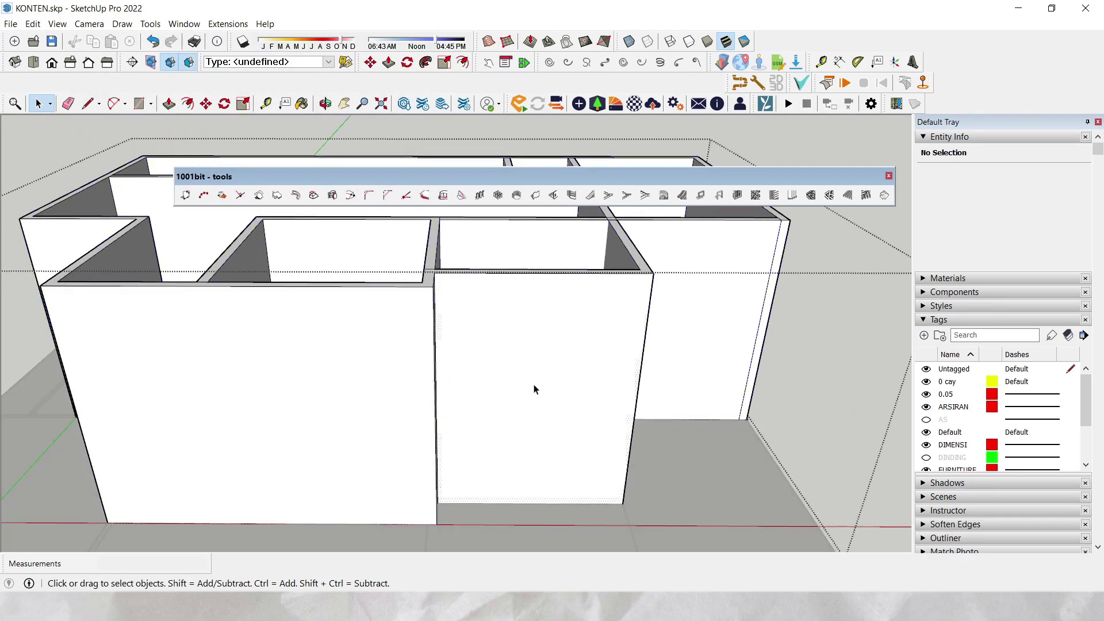
{"action": "left_click", "coordinate": [534, 390]}
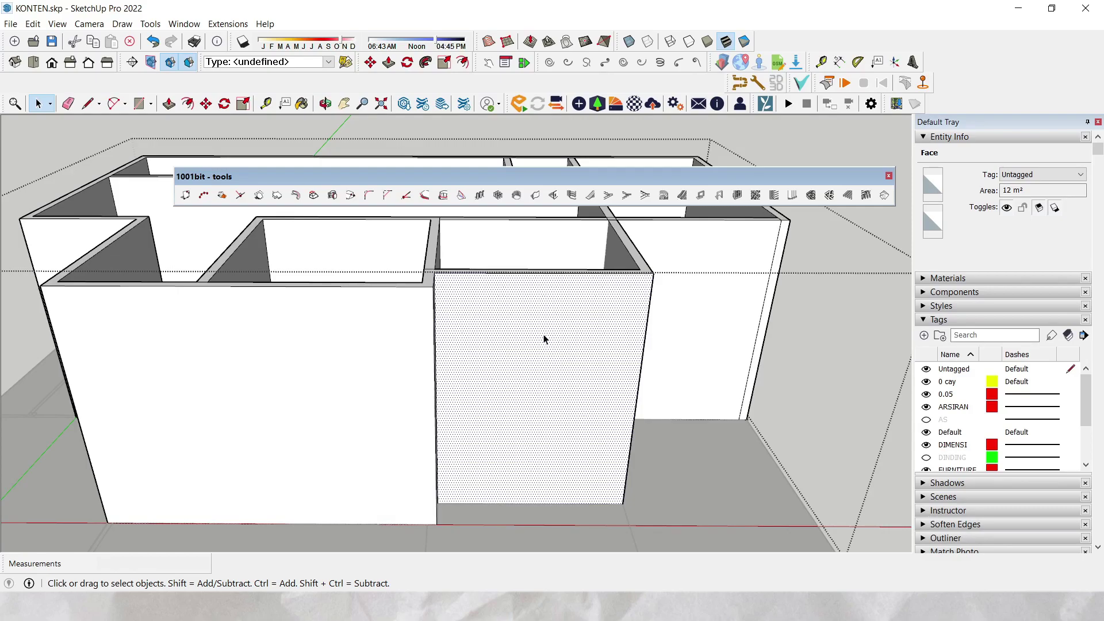
{"action": "left_click", "coordinate": [553, 196]}
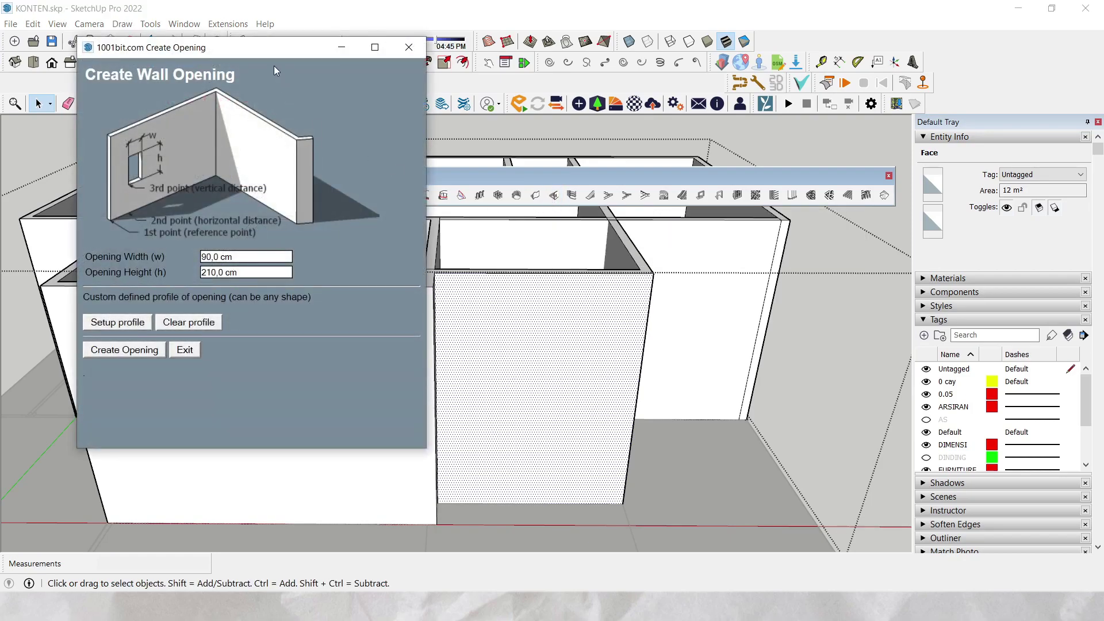
{"action": "left_click_drag", "start_coordinate": [270, 53], "coordinate": [539, 123]}
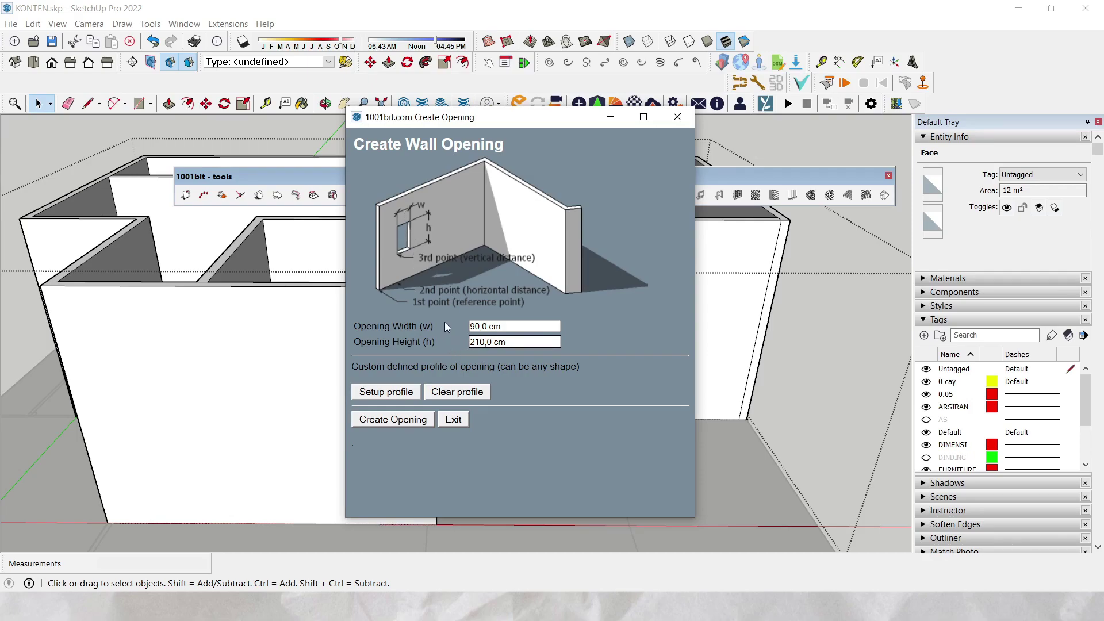
{"action": "triple_click", "coordinate": [510, 332]}
{"action": "type", "text": "90"}
{"action": "left_click", "coordinate": [526, 346]}
{"action": "type", "text": "210"}
{"action": "left_click", "coordinate": [400, 424]}
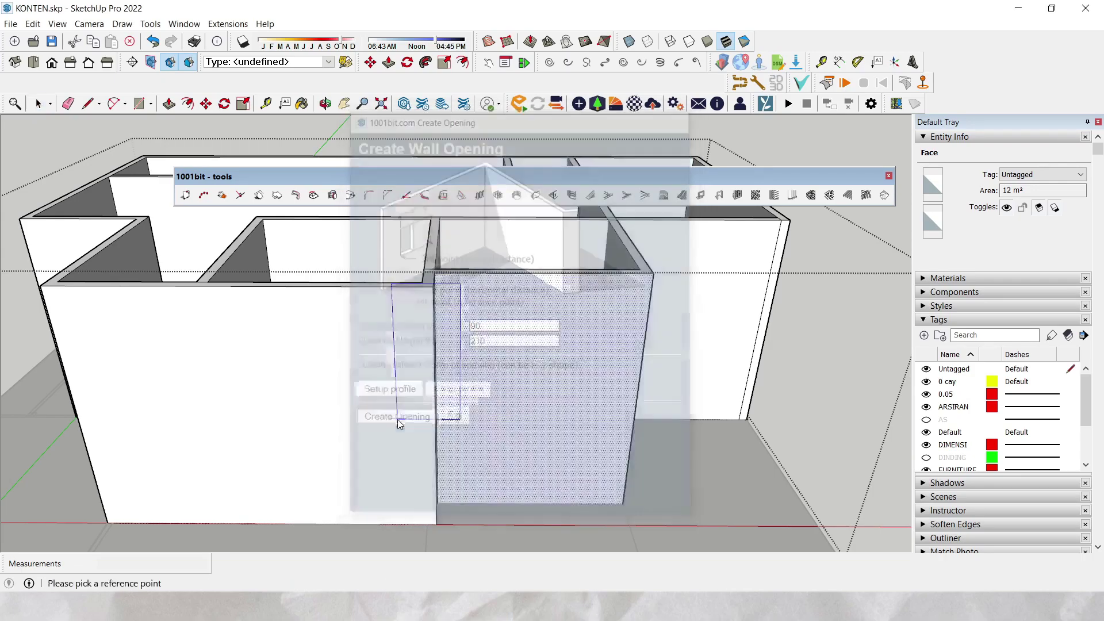
Place the door opening at the base of the recessed front wall, over the door drawn in the floor plan.
{"action": "mouse_move", "coordinate": [399, 419]}
{"action": "middle_mouse_down"}
{"action": "mouse_move", "coordinate": [530, 492]}
{"action": "mouse_move", "coordinate": [465, 345]}
{"action": "mouse_move", "coordinate": [552, 397]}
{"action": "middle_mouse_up"}
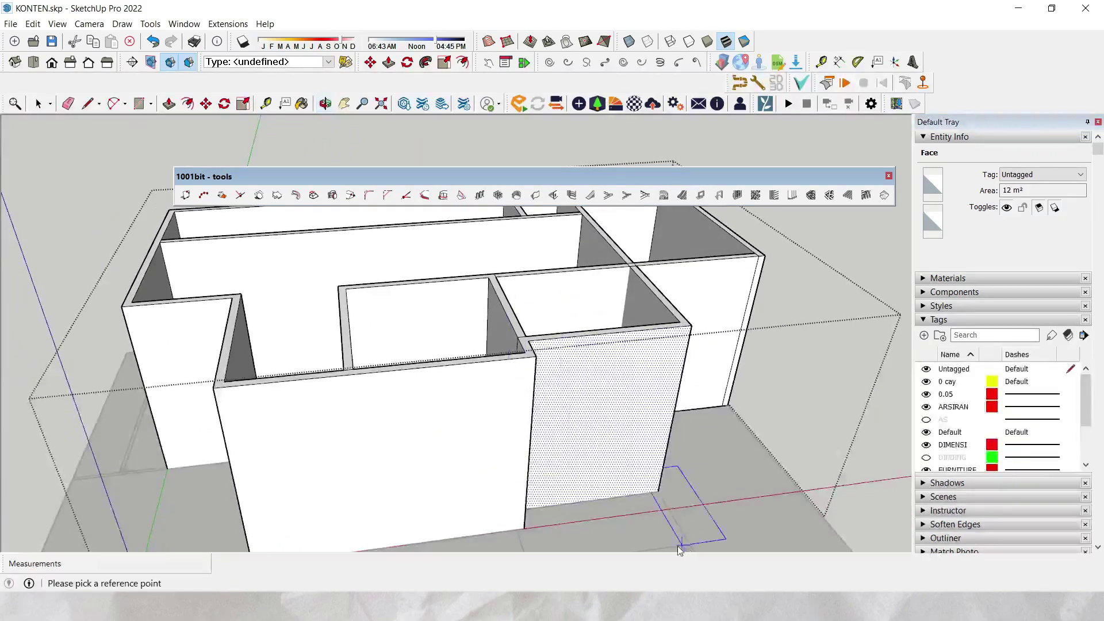
{"action": "middle_click_drag", "start_coordinate": [682, 546], "coordinate": [592, 340], "text": "shift"}
{"action": "scroll", "coordinate": [473, 291], "scroll_direction": "up", "scroll_amount": 2}
{"action": "mouse_move", "coordinate": [474, 291]}
{"action": "middle_mouse_down", "text": "shift"}
{"action": "mouse_move", "coordinate": [485, 426]}
{"action": "mouse_move", "coordinate": [532, 432]}
{"action": "middle_mouse_up", "text": "shift"}
{"action": "scroll", "coordinate": [559, 400], "scroll_direction": "up", "scroll_amount": 3}
{"action": "key", "text": "k"}
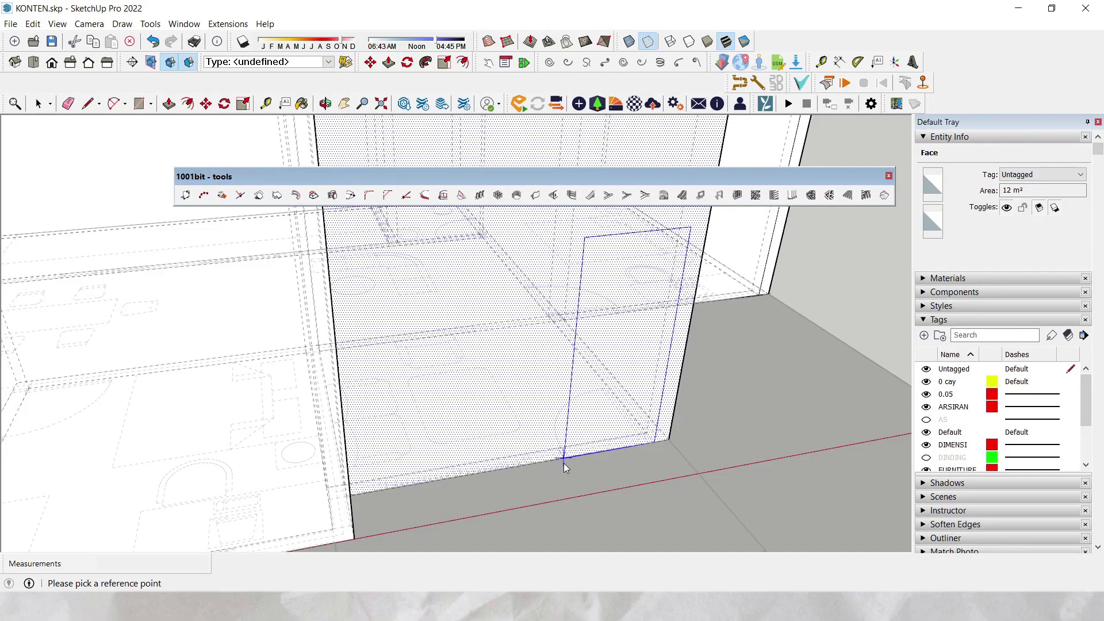
{"action": "left_click", "coordinate": [563, 464]}
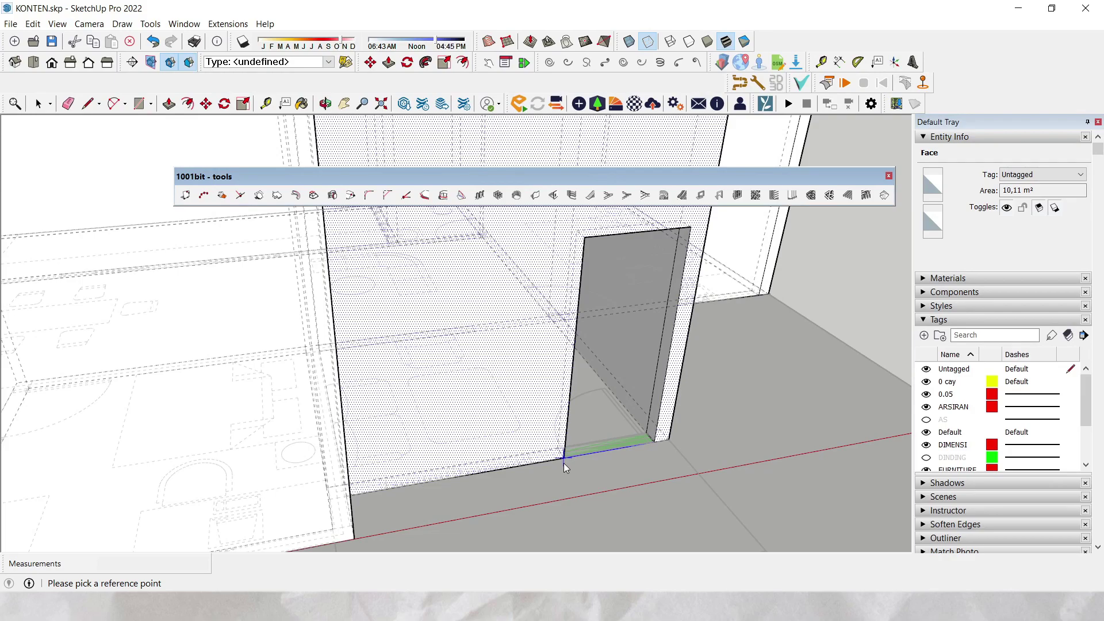
{"action": "key", "text": "space"}
{"action": "middle_click_drag", "start_coordinate": [563, 464], "coordinate": [508, 445]}
{"action": "key", "text": "Escape"}
{"action": "key", "text": "k"}
{"action": "scroll", "coordinate": [444, 441], "scroll_direction": "down", "scroll_amount": 1}
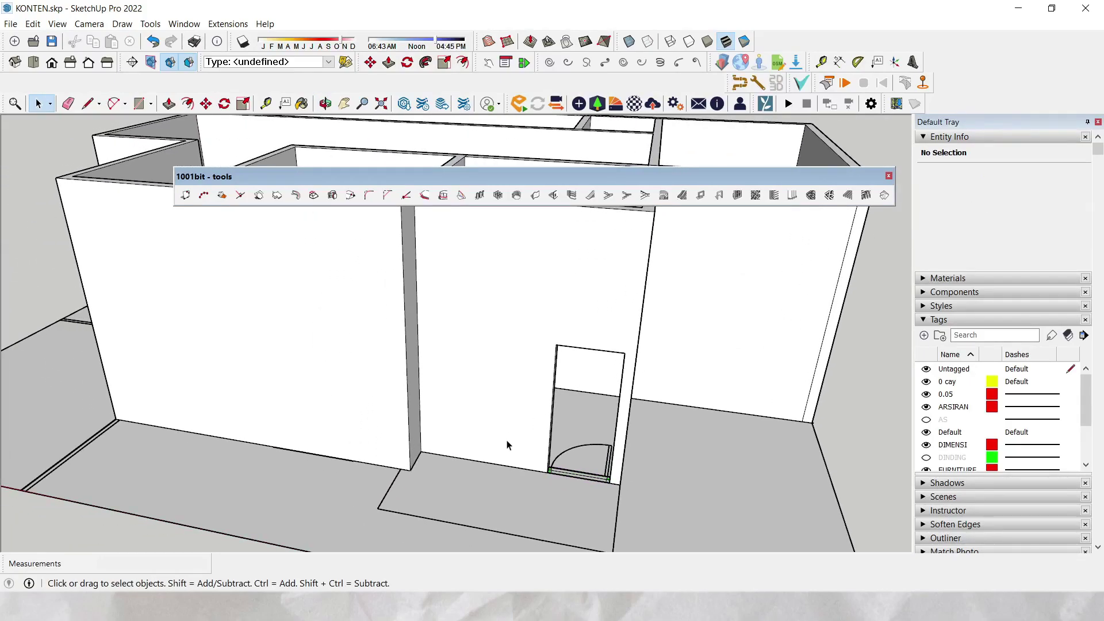
Set up a second wall opening 135 cm wide and 200 cm high on the front wall face containing the door.
{"action": "middle_click_drag", "start_coordinate": [507, 444], "coordinate": [495, 424]}
{"action": "key", "text": "k"}
{"action": "middle_click_drag", "start_coordinate": [513, 363], "coordinate": [483, 421]}
{"action": "left_click", "coordinate": [492, 385]}
{"action": "mouse_move", "coordinate": [492, 384]}
{"action": "middle_mouse_down"}
{"action": "mouse_move", "coordinate": [456, 397]}
{"action": "mouse_move", "coordinate": [485, 396]}
{"action": "middle_mouse_up"}
{"action": "left_click", "coordinate": [553, 195]}
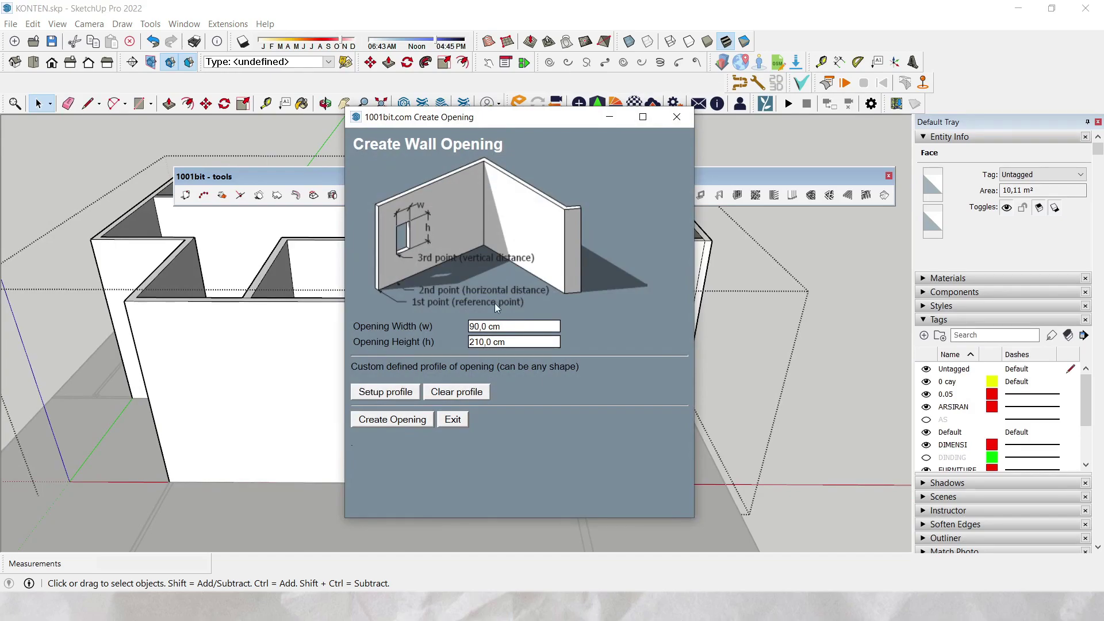
{"action": "triple_click", "coordinate": [508, 325]}
{"action": "type", "text": "135"}
{"action": "key", "text": "Tab"}
{"action": "type", "text": "200"}
{"action": "left_click", "coordinate": [398, 421]}
Place the window opening slightly above the wall base, between the projecting room and the door opening.
{"action": "scroll", "coordinate": [449, 425], "scroll_direction": "up", "scroll_amount": 6}
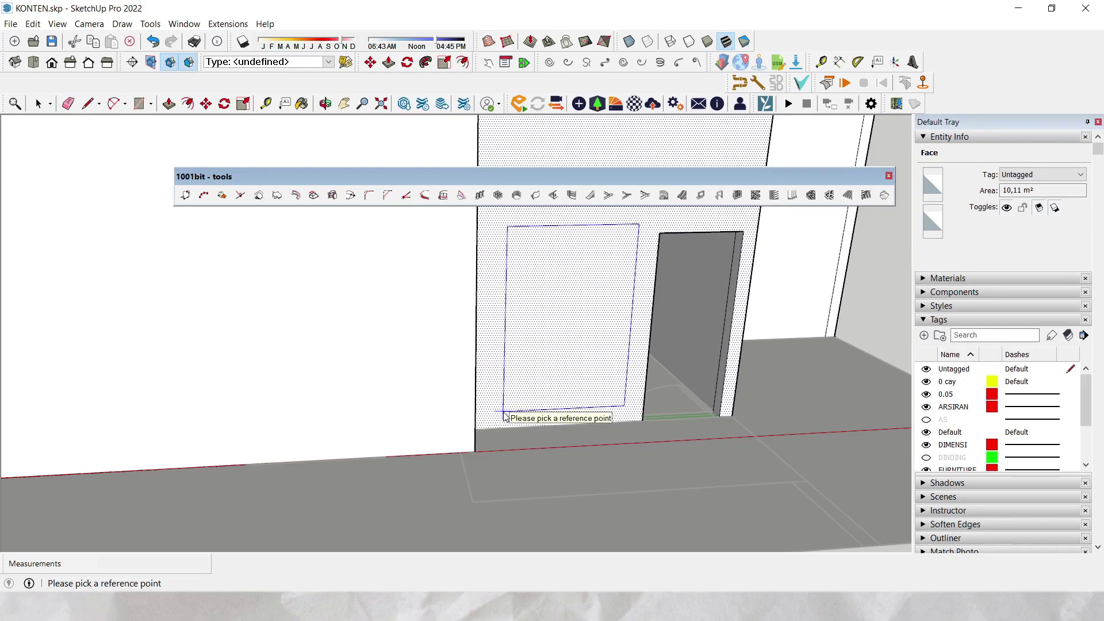
{"action": "left_click", "coordinate": [503, 412]}
{"action": "left_click", "coordinate": [504, 414]}
Push/Pull the window opening's top face to align with the top of the door opening.
{"action": "middle_click_drag", "start_coordinate": [506, 415], "coordinate": [601, 283]}
{"action": "scroll", "coordinate": [694, 413], "scroll_direction": "up", "scroll_amount": 2}
{"action": "key", "text": "p"}
{"action": "scroll", "coordinate": [638, 299], "scroll_direction": "up", "scroll_amount": 2}
{"action": "scroll", "coordinate": [640, 262], "scroll_direction": "down", "scroll_amount": 2}
{"action": "scroll", "coordinate": [607, 314], "scroll_direction": "up", "scroll_amount": 2}
{"action": "middle_click_drag", "start_coordinate": [617, 374], "coordinate": [622, 352]}
{"action": "left_click", "coordinate": [621, 272]}
{"action": "left_click", "coordinate": [759, 296]}
{"action": "middle_click_drag", "start_coordinate": [759, 296], "coordinate": [591, 370]}
Add a horizontal guide 200 cm below the window opening's top edge with the Tape Measure tool.
{"action": "key", "text": "t"}
{"action": "scroll", "coordinate": [520, 218], "scroll_direction": "up", "scroll_amount": 2}
{"action": "scroll", "coordinate": [518, 218], "scroll_direction": "down", "scroll_amount": 2}
{"action": "middle_click_drag", "start_coordinate": [515, 219], "coordinate": [535, 298], "text": "shift"}
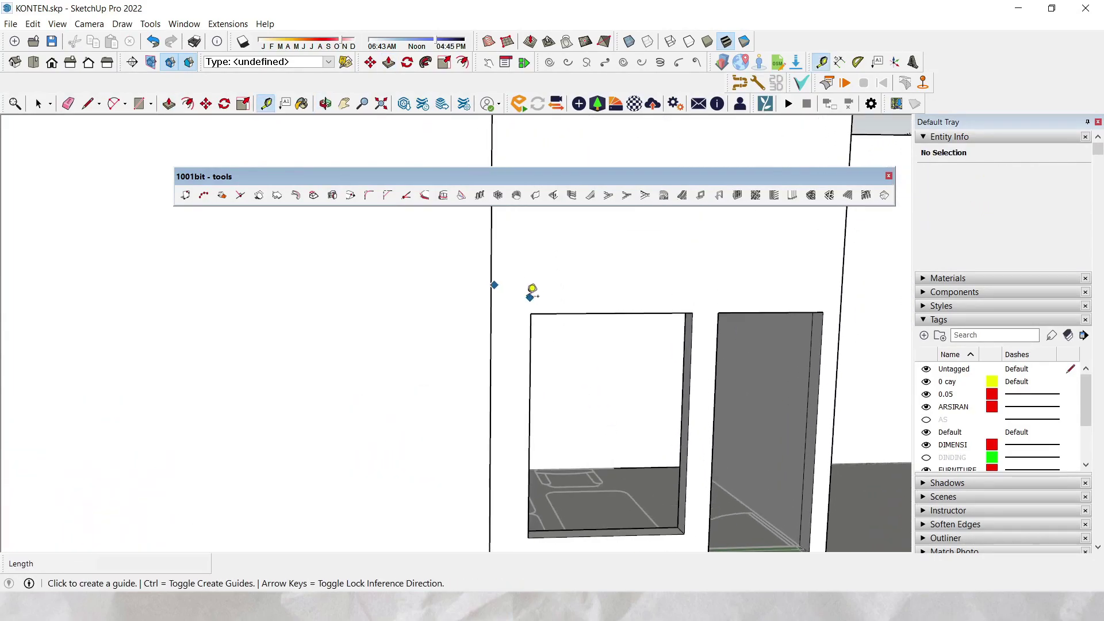
{"action": "scroll", "coordinate": [534, 297], "scroll_direction": "up", "scroll_amount": 1}
{"action": "left_click", "coordinate": [546, 314]}
{"action": "middle_click_drag", "start_coordinate": [547, 387], "coordinate": [525, 379]}
{"action": "scroll", "coordinate": [535, 440], "scroll_direction": "up", "scroll_amount": 1}
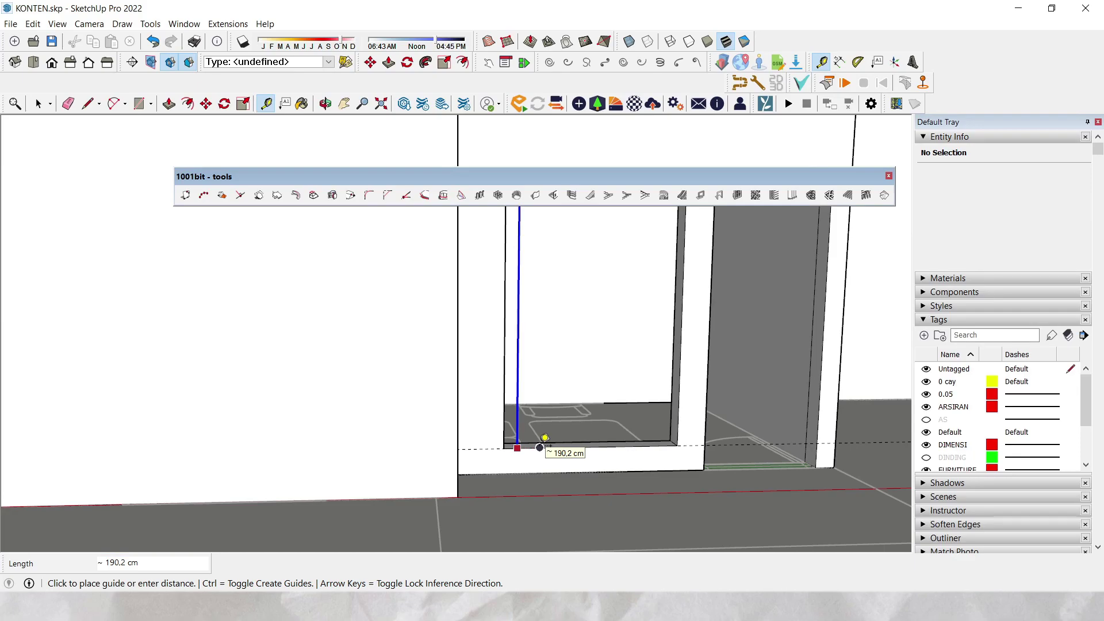
{"action": "type", "text": "200"}
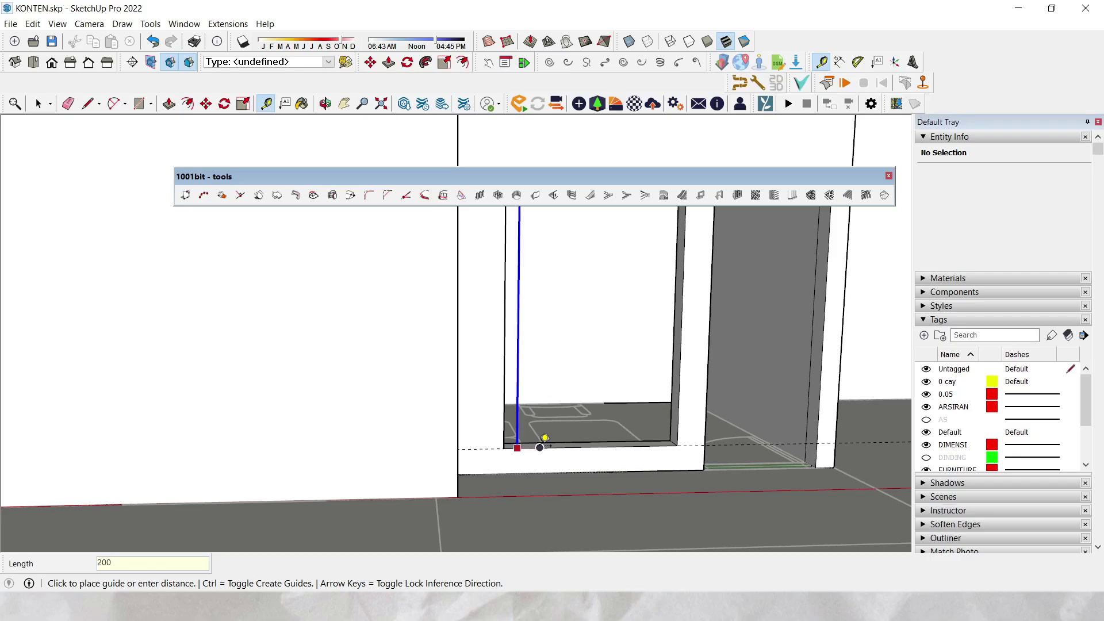
{"action": "key", "text": "Return"}
Push/Pull the window opening's sill face down to the horizontal guide.
{"action": "key", "text": "p"}
{"action": "mouse_move", "coordinate": [538, 452]}
{"action": "middle_mouse_down"}
{"action": "mouse_move", "coordinate": [526, 484]}
{"action": "mouse_move", "coordinate": [531, 456]}
{"action": "mouse_move", "coordinate": [527, 472]}
{"action": "mouse_move", "coordinate": [572, 424]}
{"action": "mouse_move", "coordinate": [578, 435]}
{"action": "mouse_move", "coordinate": [622, 438]}
{"action": "mouse_move", "coordinate": [616, 490]}
{"action": "middle_mouse_up"}
{"action": "left_click", "coordinate": [536, 447]}
{"action": "left_click", "coordinate": [520, 465]}
{"action": "scroll", "coordinate": [530, 457], "scroll_direction": "up", "scroll_amount": 5}
{"action": "scroll", "coordinate": [623, 438], "scroll_direction": "up", "scroll_amount": 3}
{"action": "scroll", "coordinate": [618, 460], "scroll_direction": "up", "scroll_amount": 5}
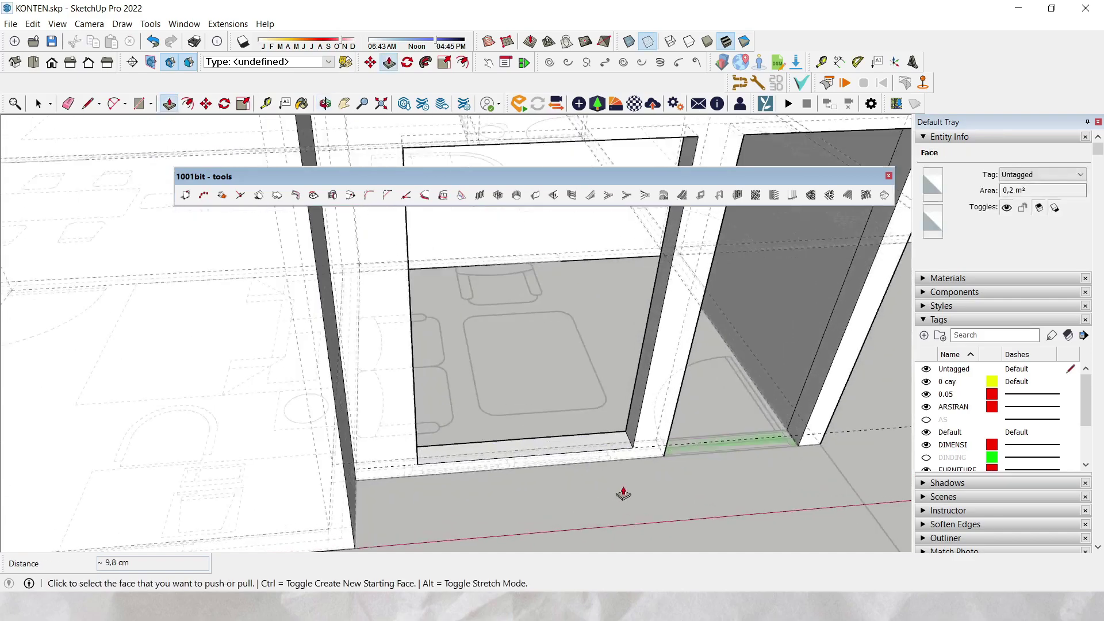
Push/Pull both side faces of the window opening to match the window lines in the floor plan.
{"action": "left_click", "coordinate": [620, 441]}
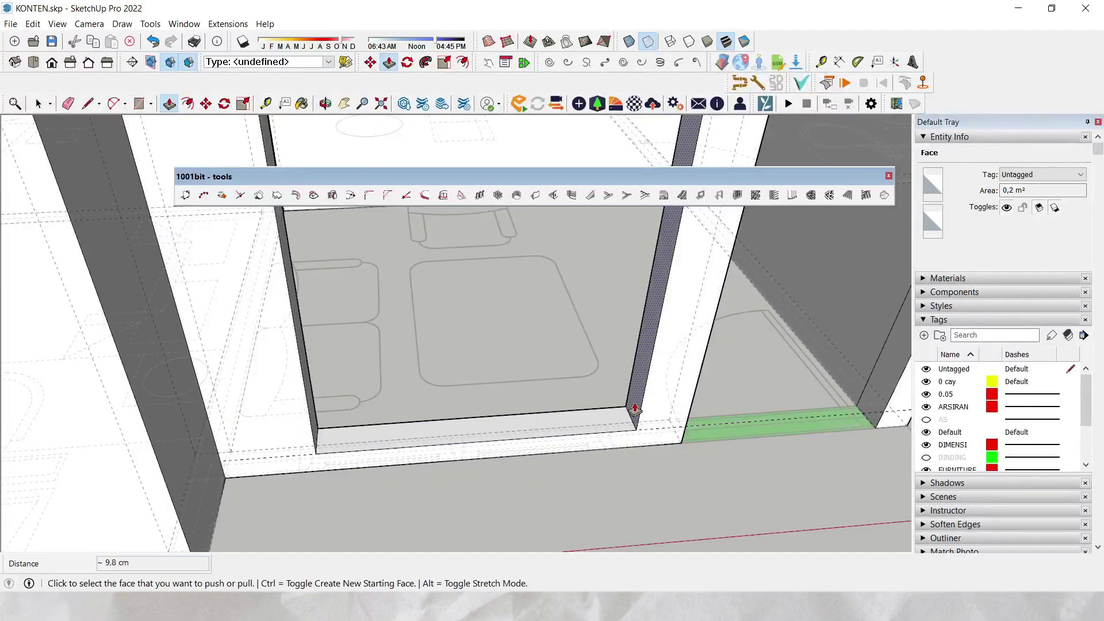
{"action": "left_click", "coordinate": [624, 451]}
{"action": "middle_click_drag", "start_coordinate": [370, 450], "coordinate": [302, 423]}
{"action": "left_click", "coordinate": [304, 415]}
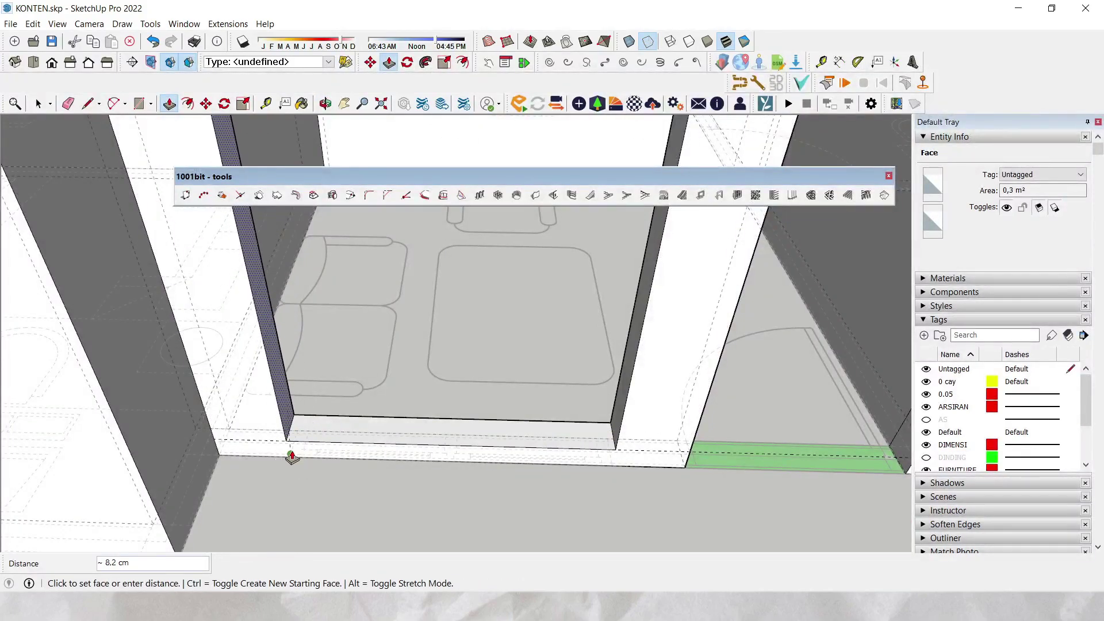
{"action": "left_click", "coordinate": [291, 456]}
Erase the horizontal guide across the wall and turn off the see-through face display.
{"action": "scroll", "coordinate": [291, 459], "scroll_direction": "down", "scroll_amount": 3}
{"action": "mouse_move", "coordinate": [291, 458]}
{"action": "middle_mouse_down"}
{"action": "mouse_move", "coordinate": [355, 386]}
{"action": "mouse_move", "coordinate": [434, 483]}
{"action": "mouse_move", "coordinate": [564, 502]}
{"action": "middle_mouse_up"}
{"action": "key", "text": "space"}
{"action": "key", "text": "e"}
{"action": "mouse_move", "coordinate": [575, 442]}
{"action": "middle_mouse_down"}
{"action": "mouse_move", "coordinate": [602, 464]}
{"action": "mouse_move", "coordinate": [596, 451]}
{"action": "middle_mouse_up"}
{"action": "key", "text": "space"}
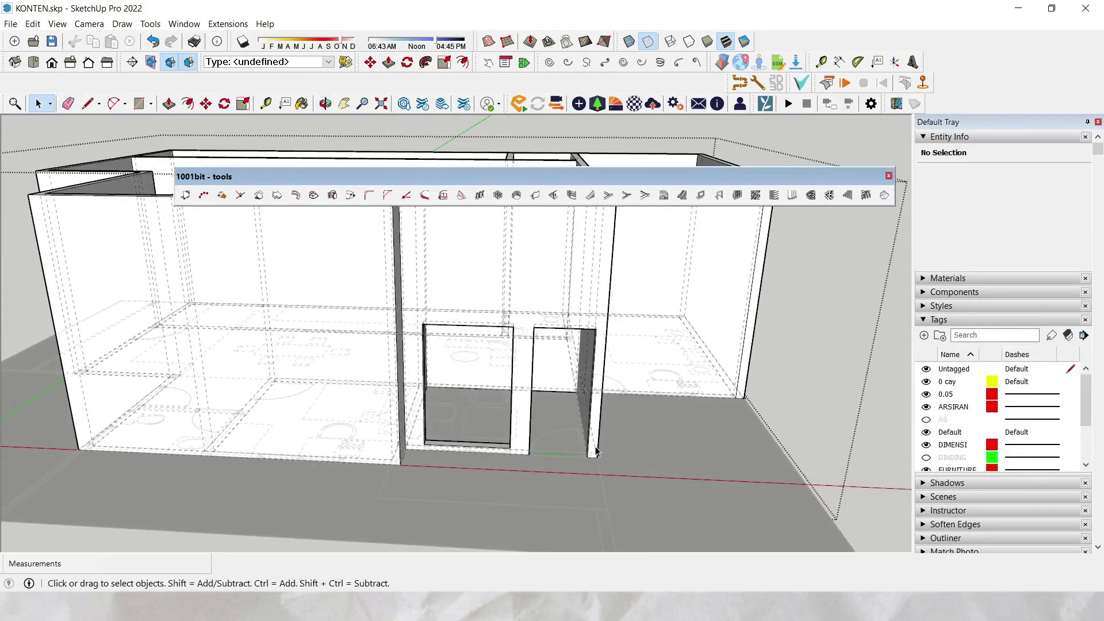
{"action": "key", "text": "x"}
{"action": "middle_click_drag", "start_coordinate": [554, 431], "coordinate": [534, 469]}
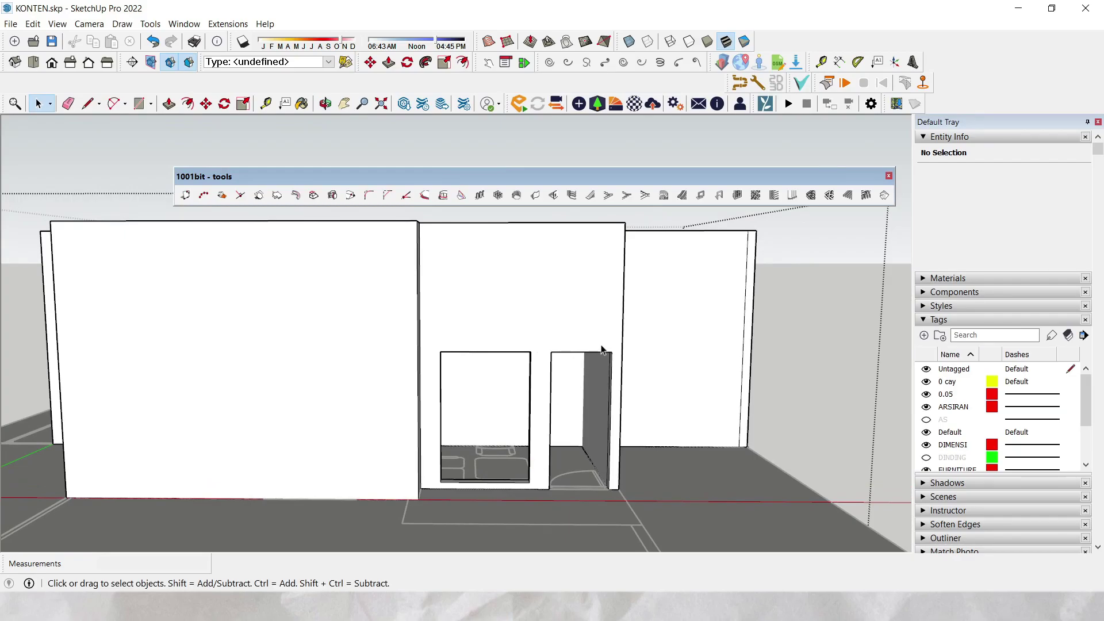
Leave the wall group and draw a 90 × 210 cm rectangle from corner to corner across the door opening.
{"action": "middle_click_drag", "start_coordinate": [653, 259], "coordinate": [608, 349]}
{"action": "scroll", "coordinate": [608, 349], "scroll_direction": "up", "scroll_amount": 3}
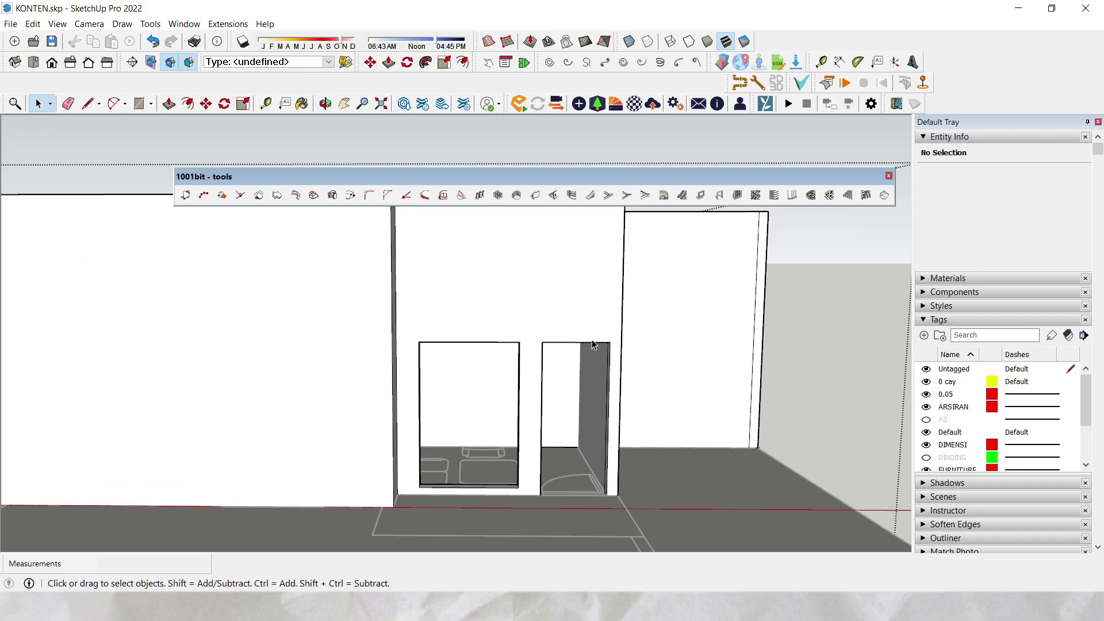
{"action": "left_click", "coordinate": [590, 335]}
{"action": "key", "text": "Escape"}
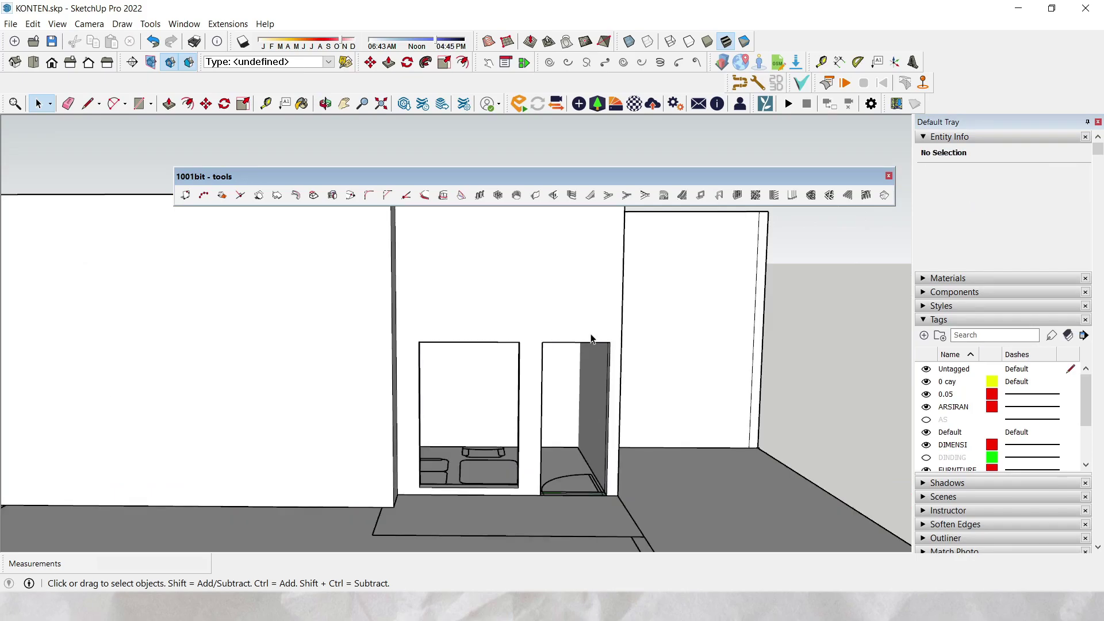
{"action": "key", "text": "r"}
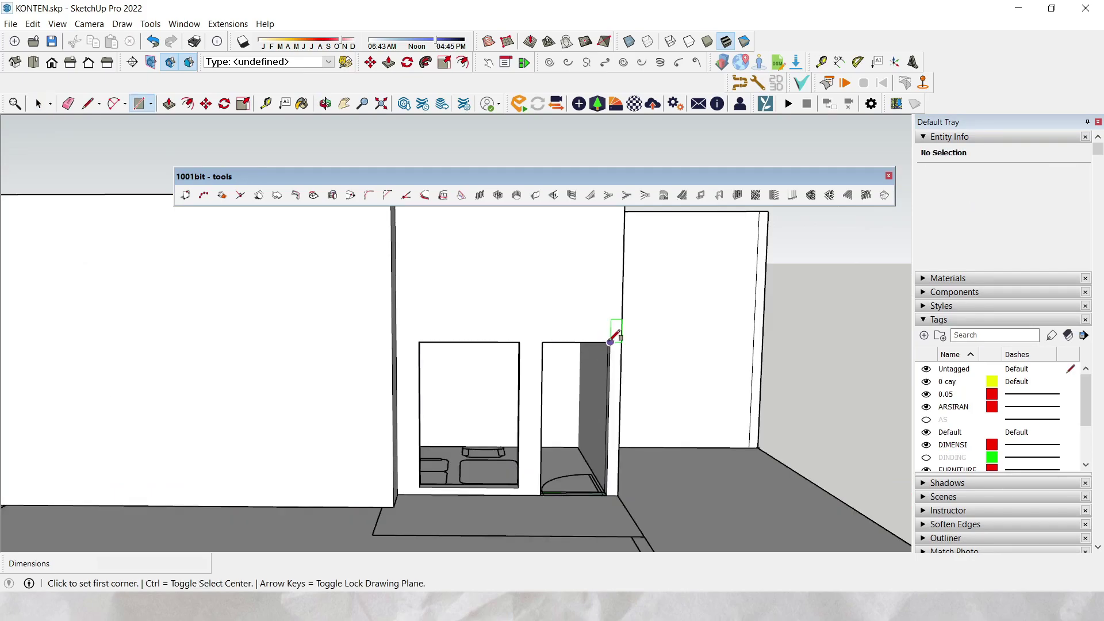
{"action": "left_click", "coordinate": [610, 343]}
{"action": "scroll", "coordinate": [536, 494], "scroll_direction": "up", "scroll_amount": 1}
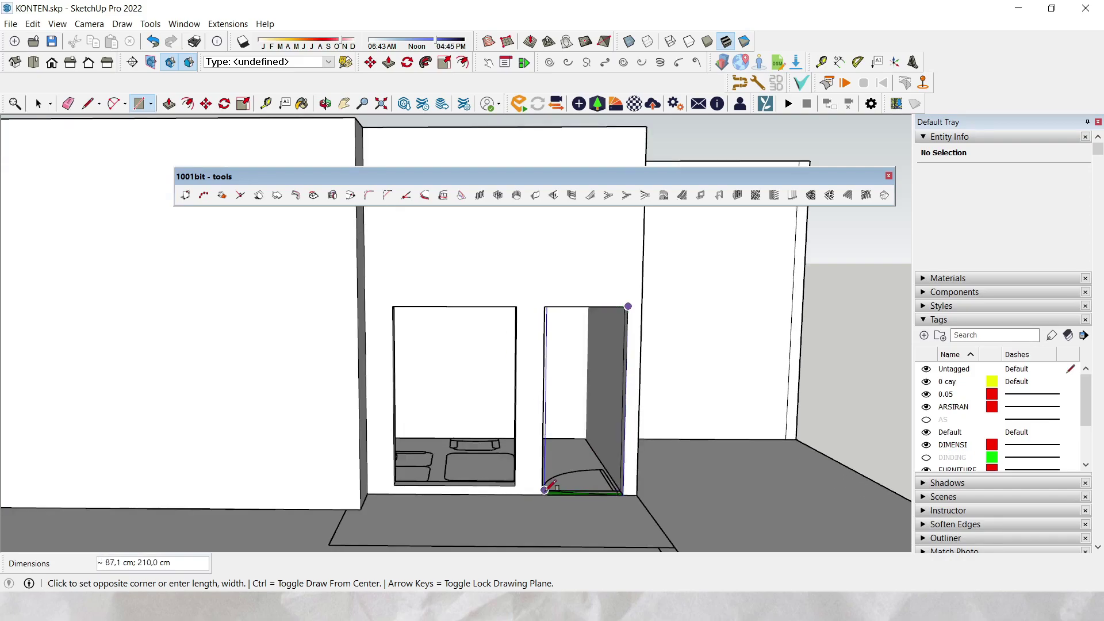
{"action": "left_click", "coordinate": [542, 493]}
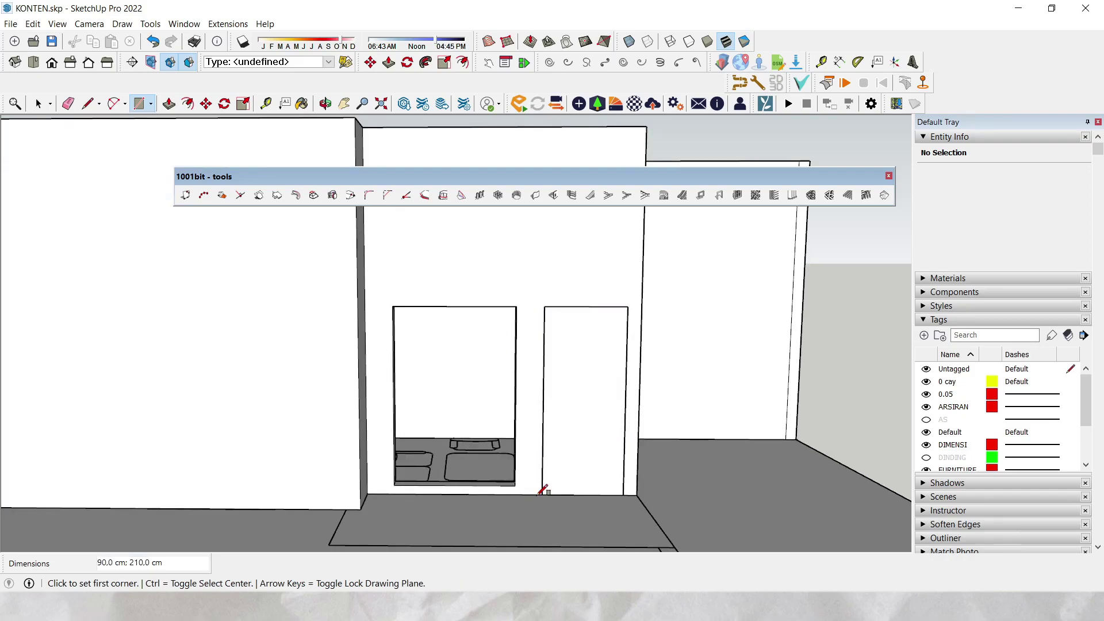
Create a rectangular door frame from the door rectangle, with 12 cm depth, 5 cm width and the front location.
{"action": "scroll", "coordinate": [561, 449], "scroll_direction": "up", "scroll_amount": 2}
{"action": "key", "text": "space"}
{"action": "left_click", "coordinate": [588, 315]}
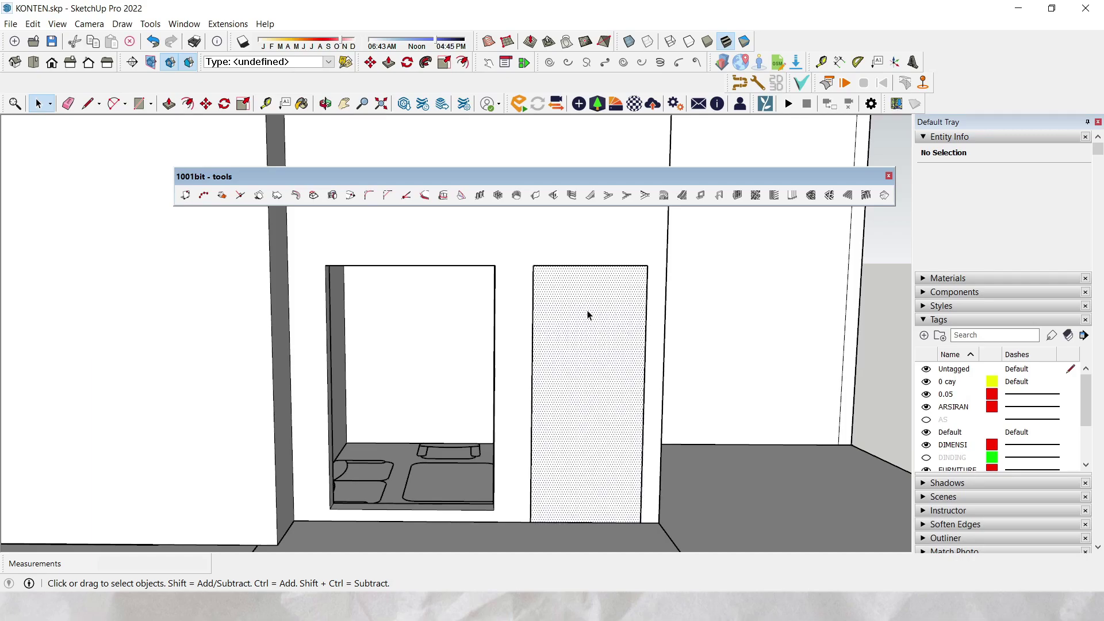
{"action": "left_click", "coordinate": [718, 196]}
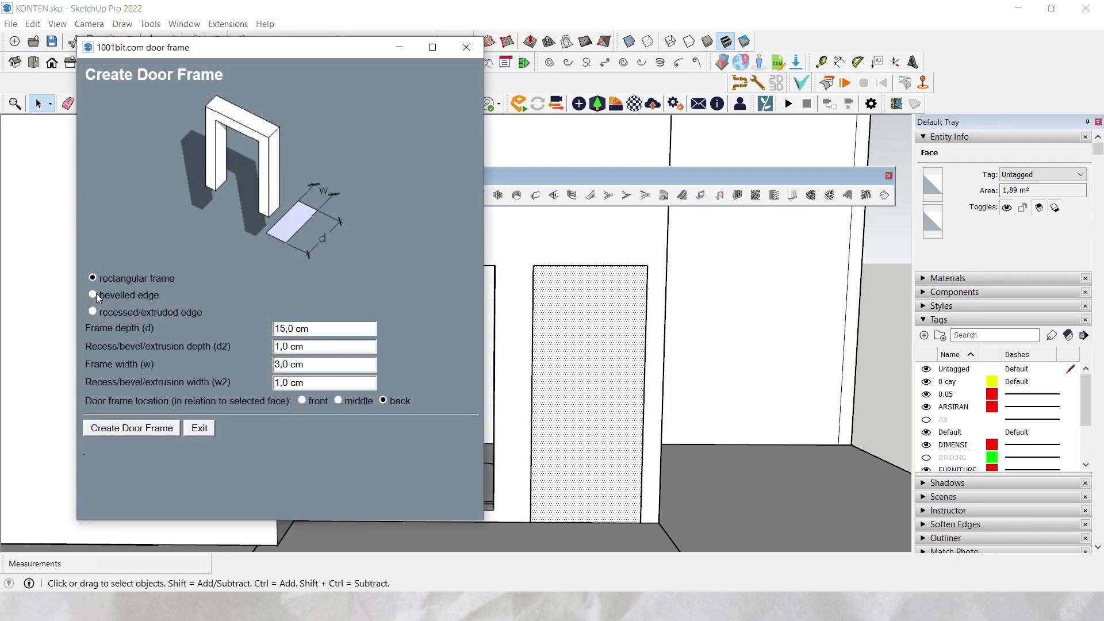
{"action": "left_click", "coordinate": [93, 312]}
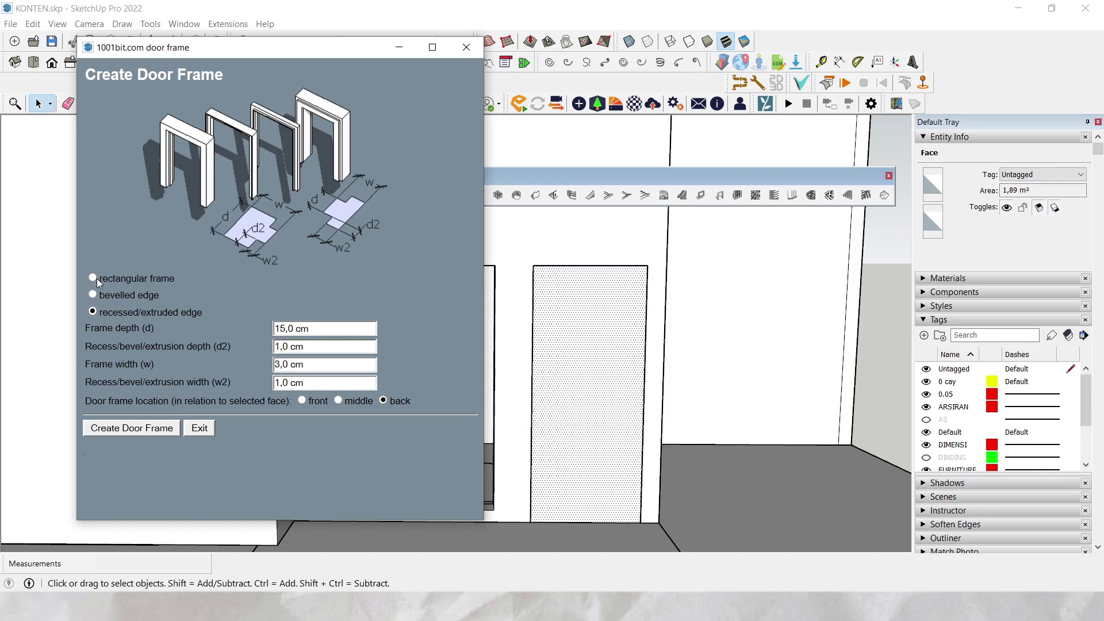
{"action": "left_click", "coordinate": [95, 276]}
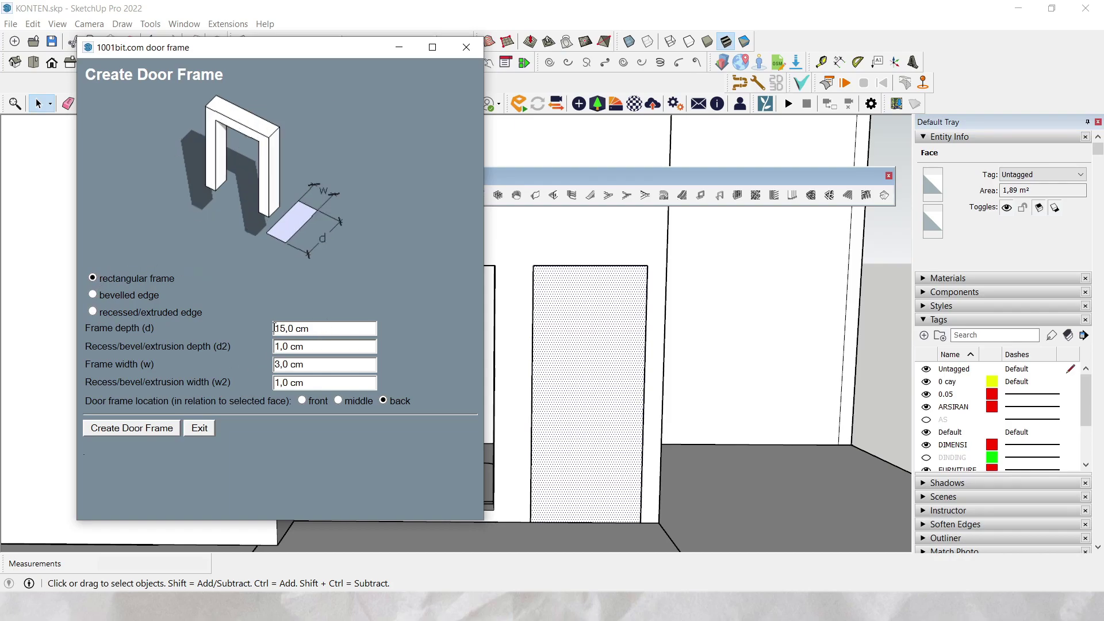
{"action": "triple_click", "coordinate": [317, 329]}
{"action": "type", "text": "12"}
{"action": "left_click", "coordinate": [343, 368]}
{"action": "type", "text": "5"}
{"action": "left_click", "coordinate": [306, 399]}
{"action": "left_click", "coordinate": [112, 430]}
Move the door frame by the midpoint of its jamb base back into the door opening, about 13.5 cm into the wall.
{"action": "middle_click_drag", "start_coordinate": [554, 424], "coordinate": [440, 460]}
{"action": "scroll", "coordinate": [426, 452], "scroll_direction": "up", "scroll_amount": 5}
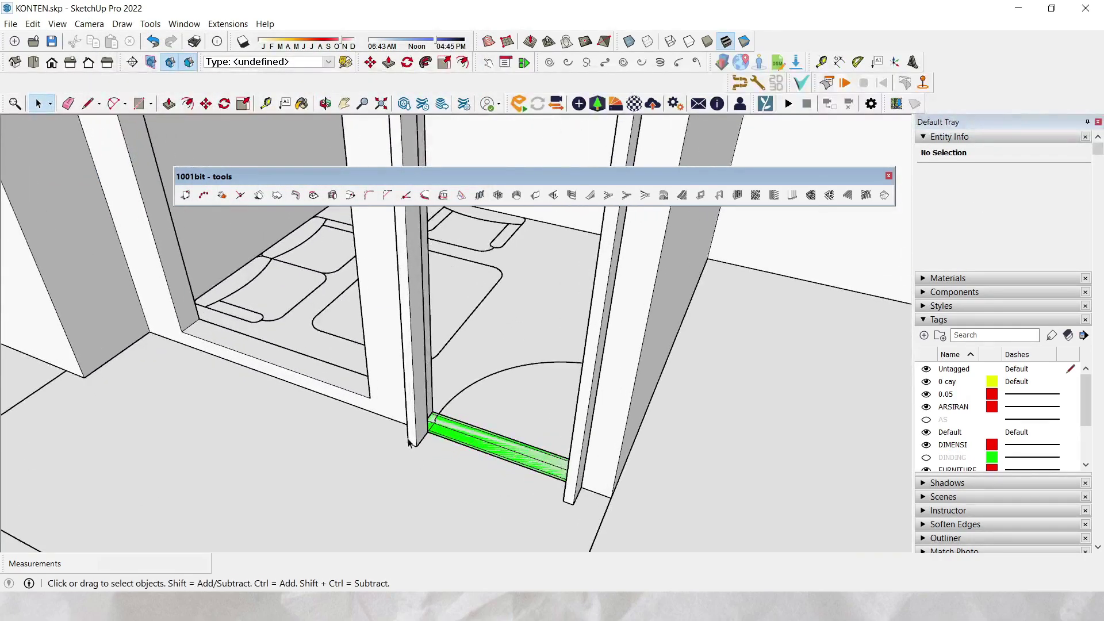
{"action": "left_click", "coordinate": [413, 432]}
{"action": "scroll", "coordinate": [414, 435], "scroll_direction": "up", "scroll_amount": 2}
{"action": "key", "text": "m"}
{"action": "middle_click_drag", "start_coordinate": [414, 437], "coordinate": [515, 493]}
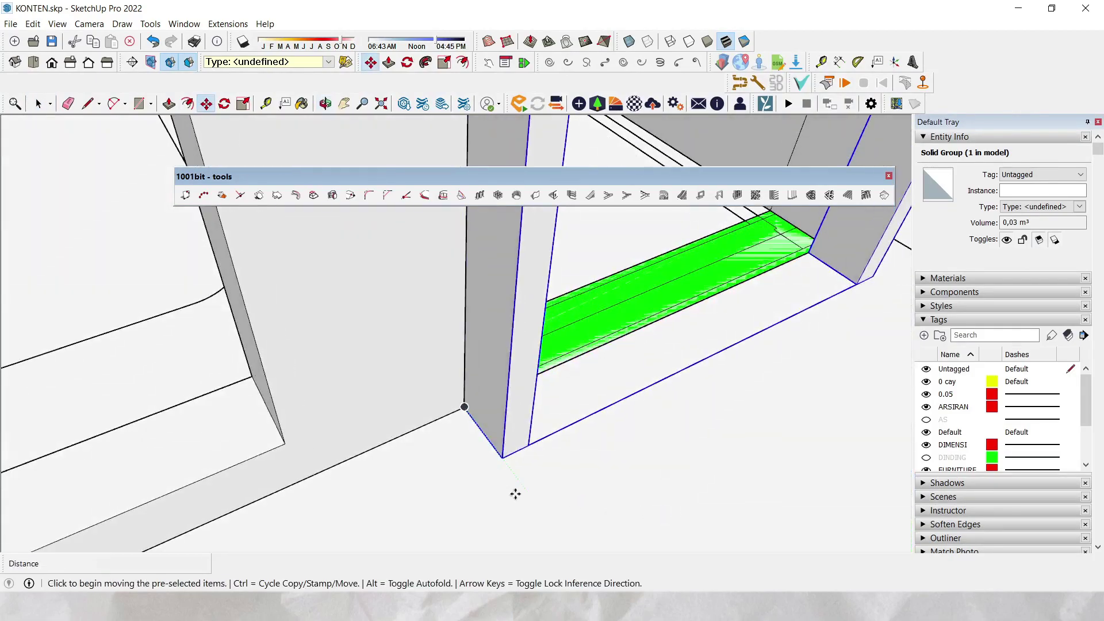
{"action": "left_click", "coordinate": [479, 427]}
{"action": "middle_click_drag", "start_coordinate": [479, 426], "coordinate": [296, 443]}
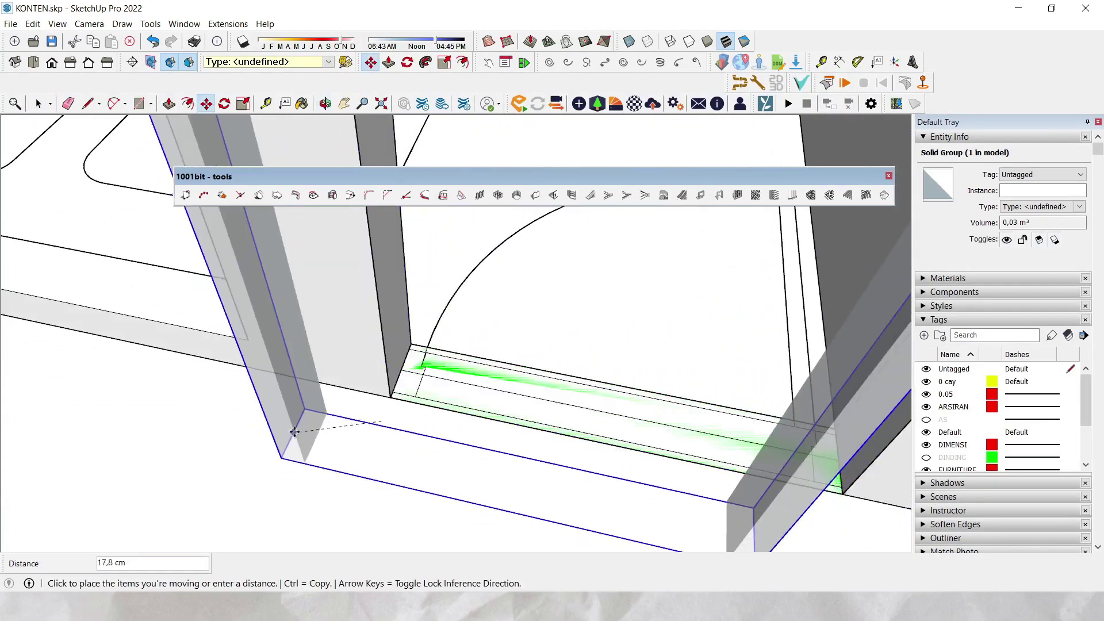
{"action": "scroll", "coordinate": [360, 377], "scroll_direction": "up", "scroll_amount": 2}
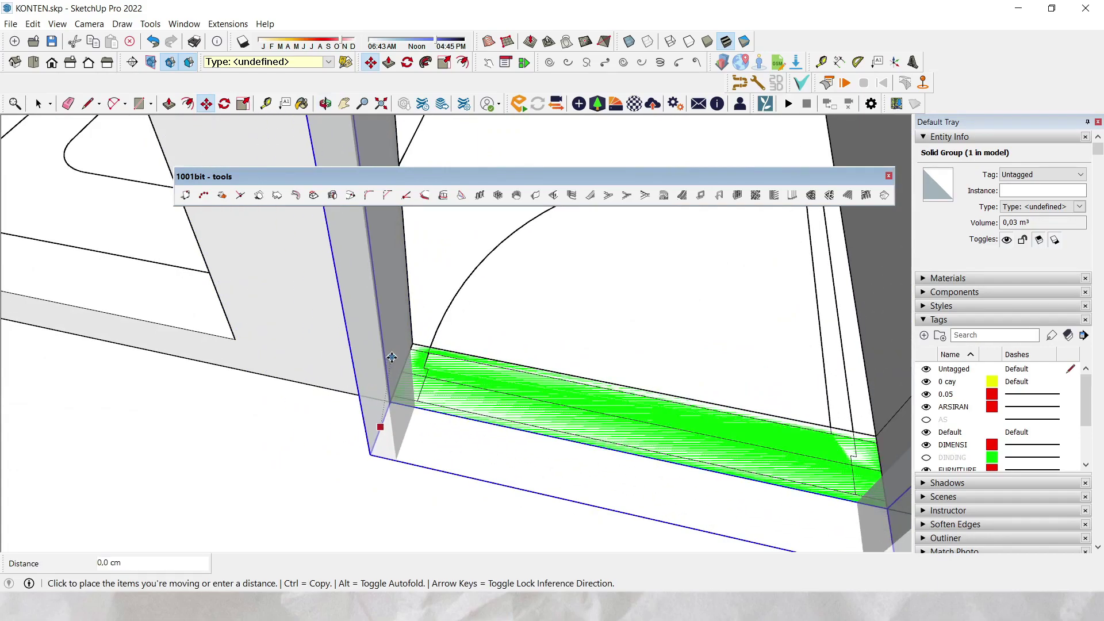
{"action": "scroll", "coordinate": [392, 357], "scroll_direction": "up", "scroll_amount": 1}
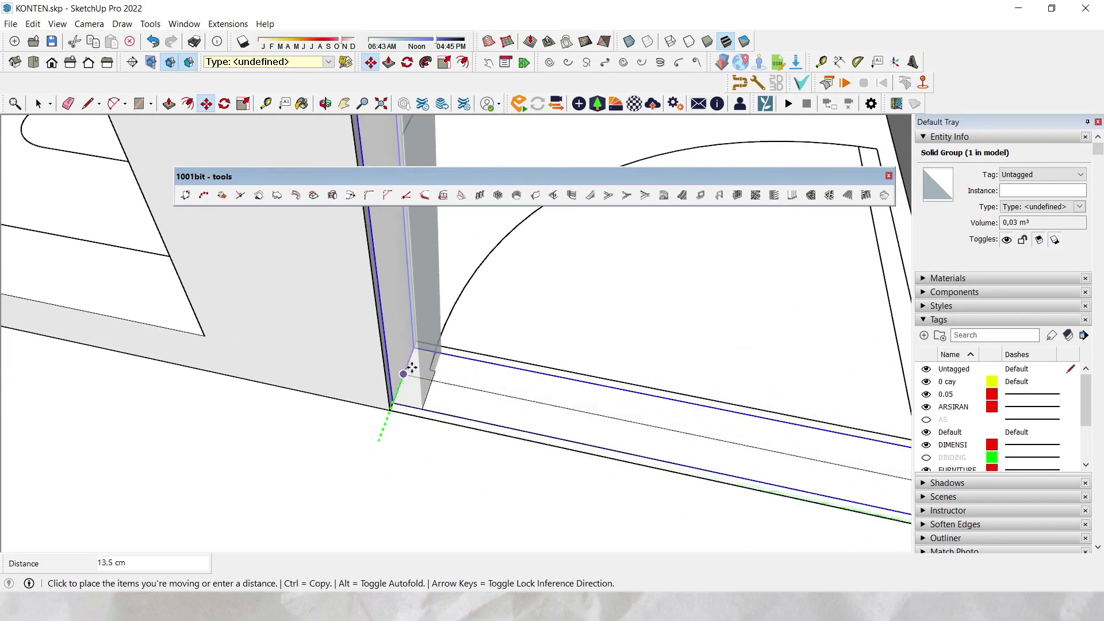
{"action": "left_click", "coordinate": [403, 373]}
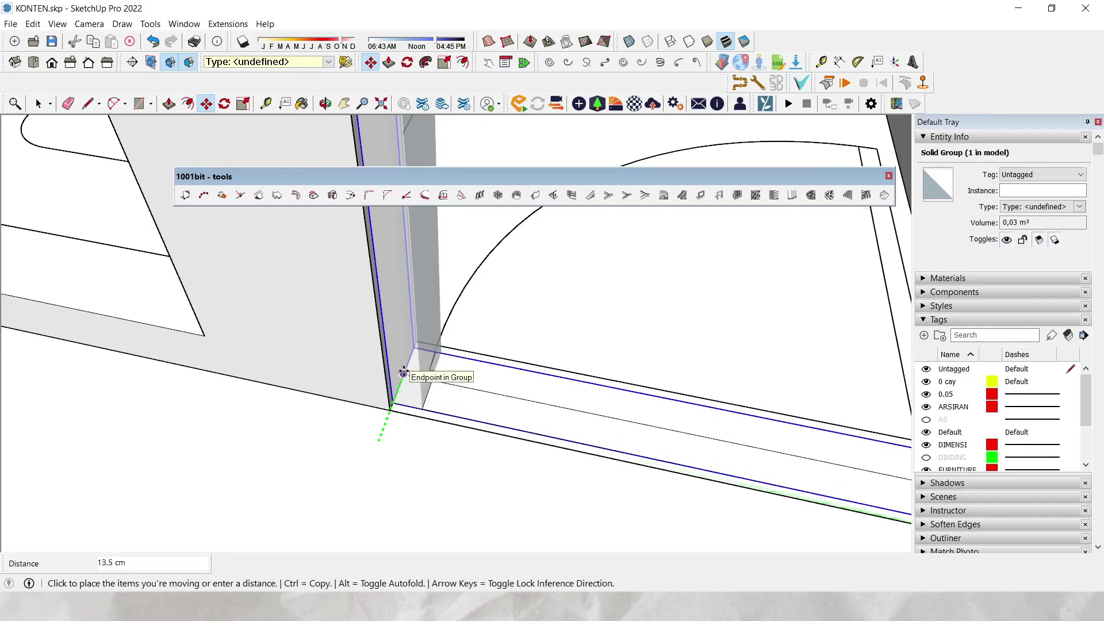
Draw a 135 × 200 cm rectangle from the window opening's upper corner to cover the opening.
{"action": "scroll", "coordinate": [404, 371], "scroll_direction": "down", "scroll_amount": 2}
{"action": "scroll", "coordinate": [404, 371], "scroll_direction": "down", "scroll_amount": 6}
{"action": "key", "text": "space"}
{"action": "middle_click_drag", "start_coordinate": [405, 377], "coordinate": [508, 273]}
{"action": "left_click", "coordinate": [508, 269]}
{"action": "key", "text": "r"}
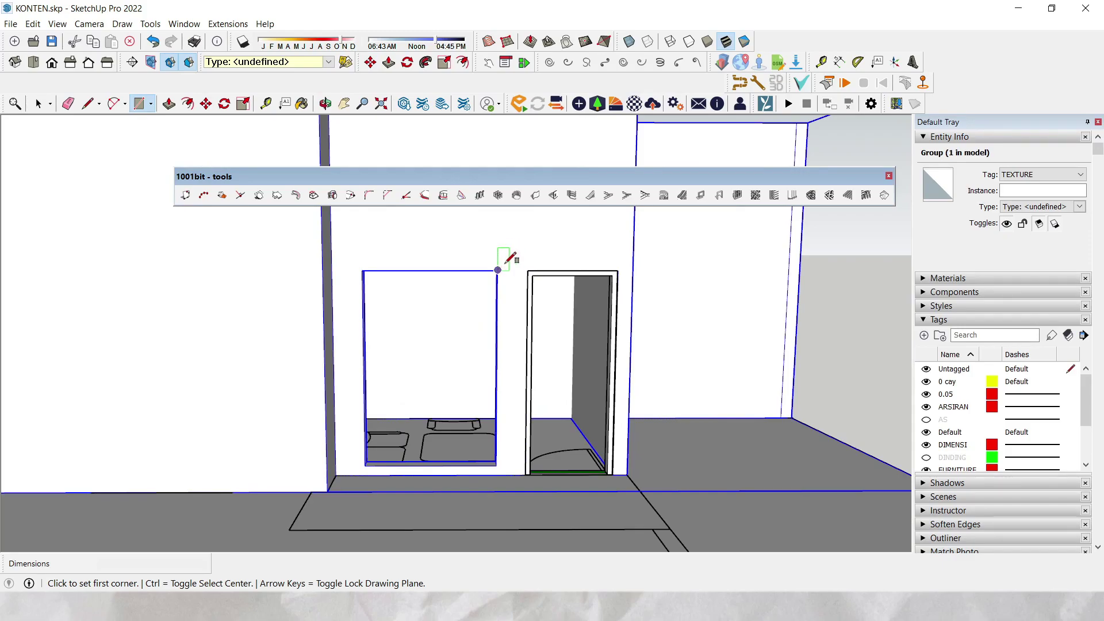
{"action": "left_click", "coordinate": [498, 270]}
{"action": "type", "text": "135;200"}
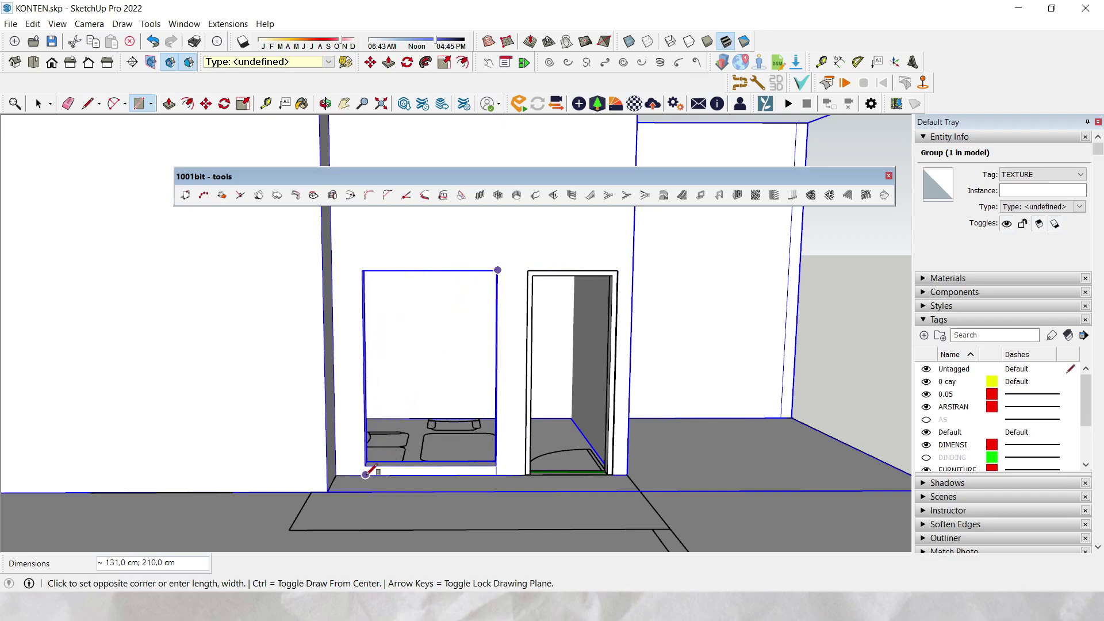
{"action": "key", "text": "Return"}
{"action": "key", "text": "space"}
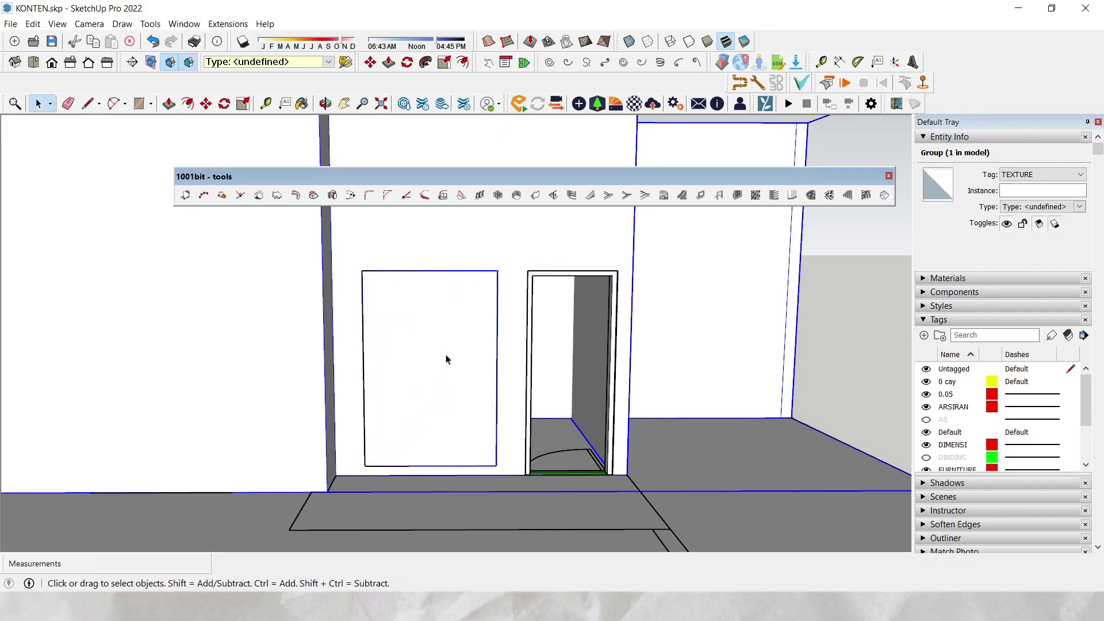
Create a rectangular window frame from the window face, with 12 cm depth, 5 cm width and the back location.
{"action": "left_click", "coordinate": [447, 360]}
{"action": "middle_click_drag", "start_coordinate": [447, 359], "coordinate": [385, 440]}
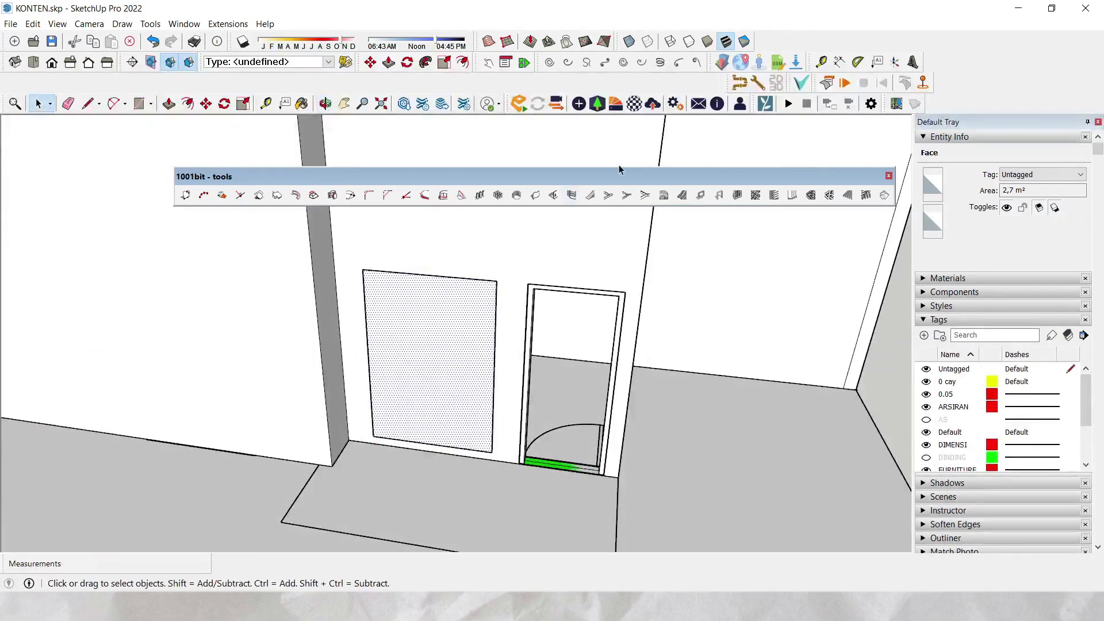
{"action": "left_click", "coordinate": [705, 200]}
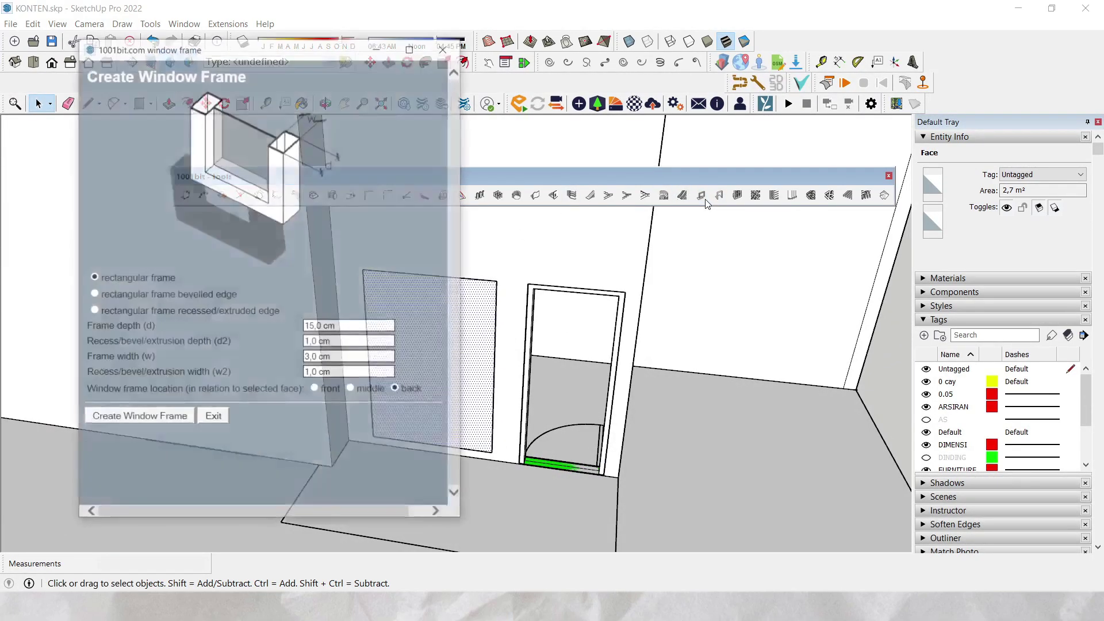
{"action": "left_click", "coordinate": [92, 294]}
{"action": "left_click", "coordinate": [93, 310]}
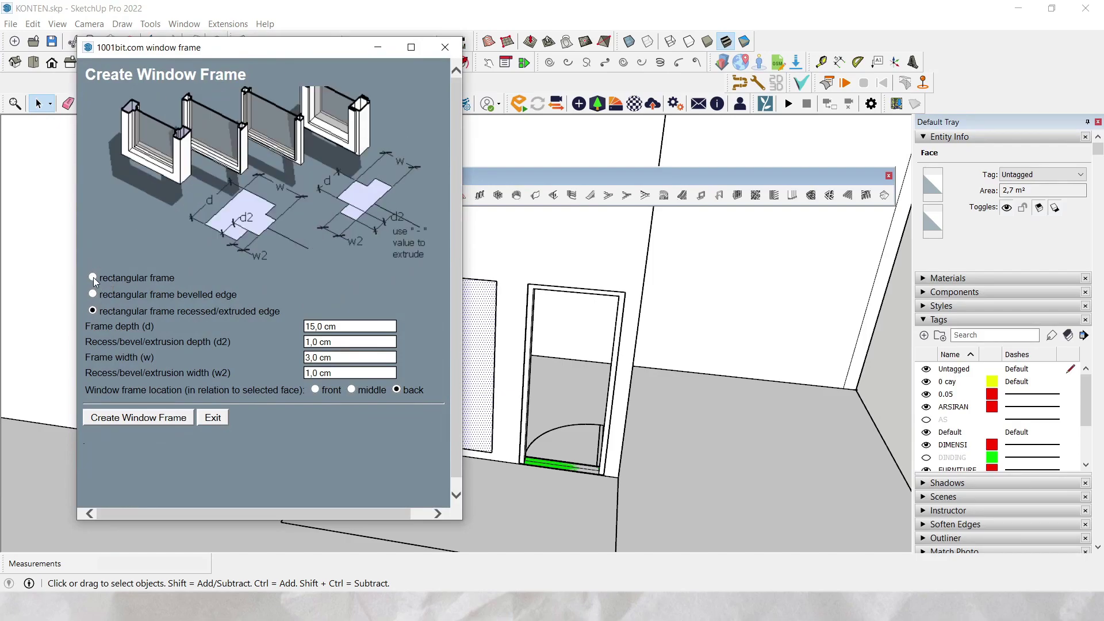
{"action": "left_click", "coordinate": [93, 278]}
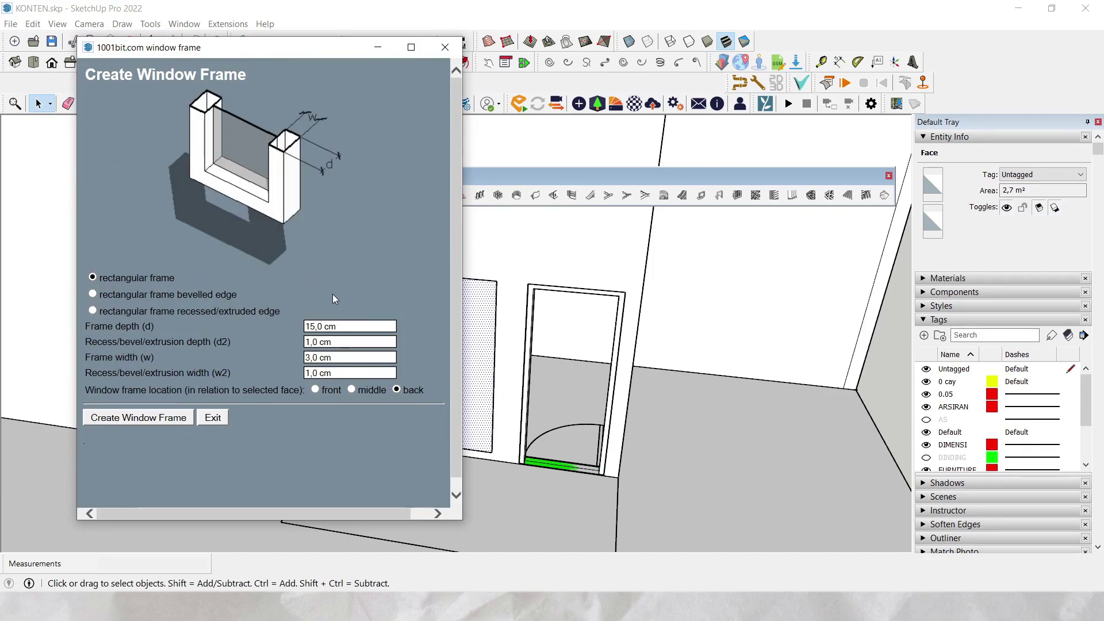
{"action": "triple_click", "coordinate": [342, 326]}
{"action": "type", "text": "12"}
{"action": "triple_click", "coordinate": [359, 359]}
{"action": "type", "text": "5"}
{"action": "left_click", "coordinate": [396, 391]}
{"action": "left_click", "coordinate": [165, 418]}
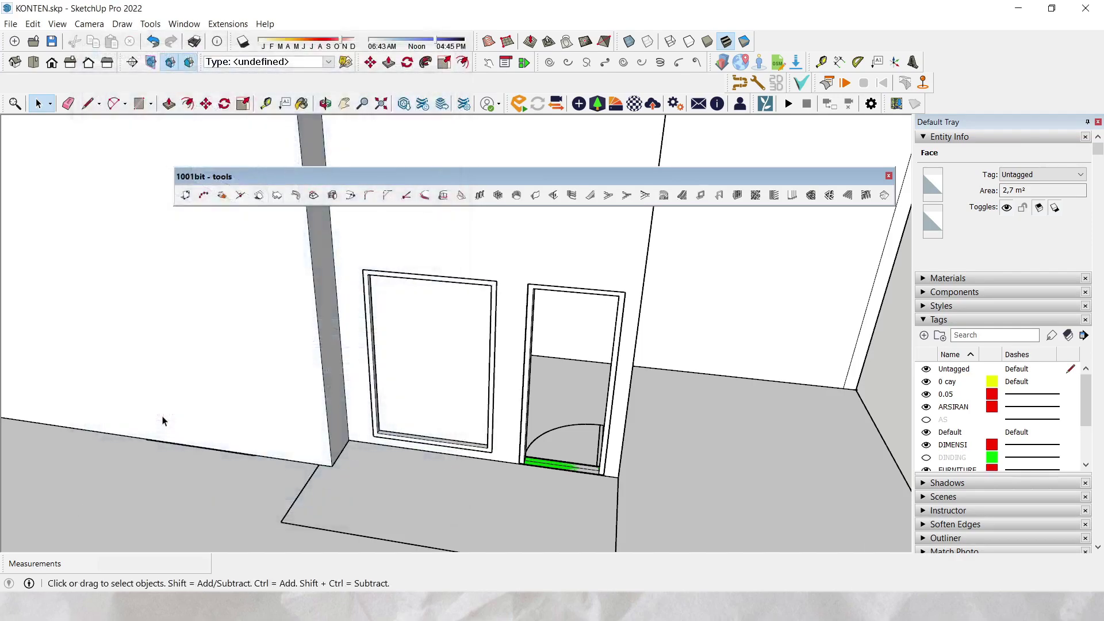
Delete the pane inside the new window frame group and leave the group.
{"action": "middle_click_drag", "start_coordinate": [384, 417], "coordinate": [404, 394]}
{"action": "scroll", "coordinate": [406, 394], "scroll_direction": "up", "scroll_amount": 2}
{"action": "left_click", "coordinate": [418, 370]}
{"action": "double_click", "coordinate": [421, 360]}
{"action": "double_click", "coordinate": [422, 358]}
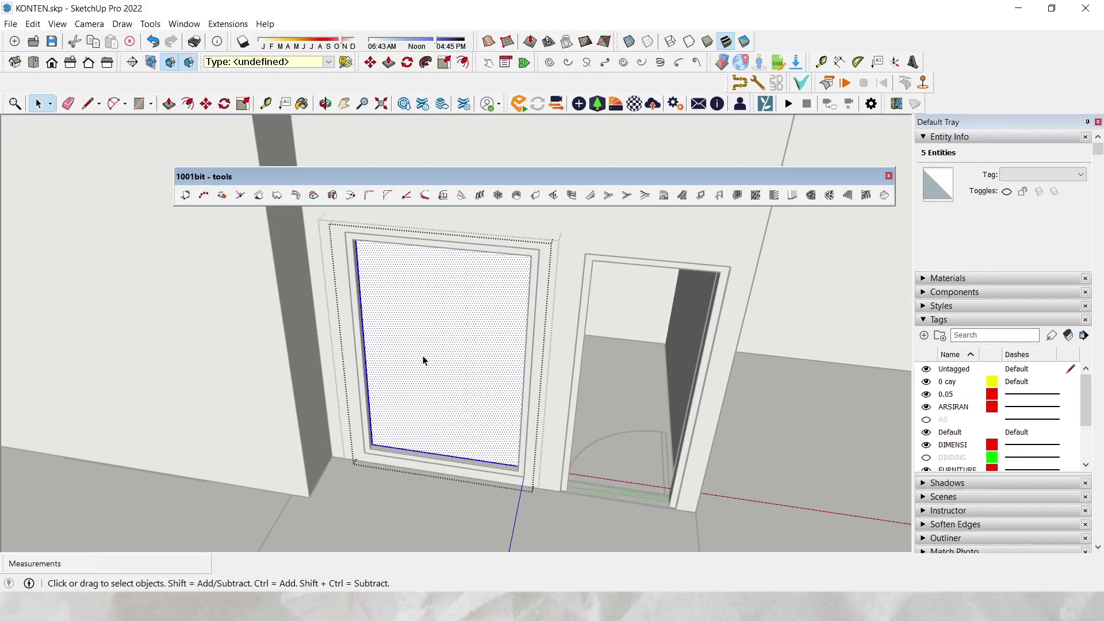
{"action": "key", "text": "Delete"}
{"action": "key", "text": "Escape"}
{"action": "key", "text": "Escape"}
Move the window frame back into its opening to centre it in the wall's thickness.
{"action": "scroll", "coordinate": [415, 402], "scroll_direction": "up", "scroll_amount": 5}
{"action": "middle_click_drag", "start_coordinate": [415, 411], "coordinate": [370, 376]}
{"action": "scroll", "coordinate": [385, 373], "scroll_direction": "up", "scroll_amount": 4}
{"action": "left_click", "coordinate": [396, 437]}
{"action": "triple_click", "coordinate": [393, 431]}
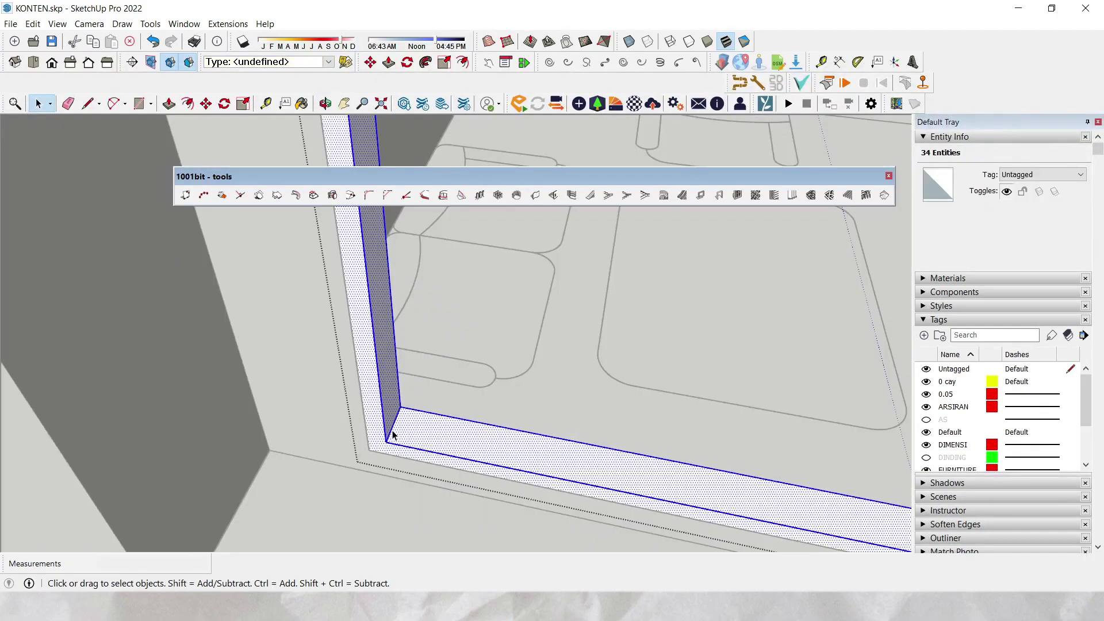
{"action": "key", "text": "Escape"}
{"action": "left_click", "coordinate": [393, 432]}
{"action": "key", "text": "m"}
{"action": "scroll", "coordinate": [385, 442], "scroll_direction": "up", "scroll_amount": 5}
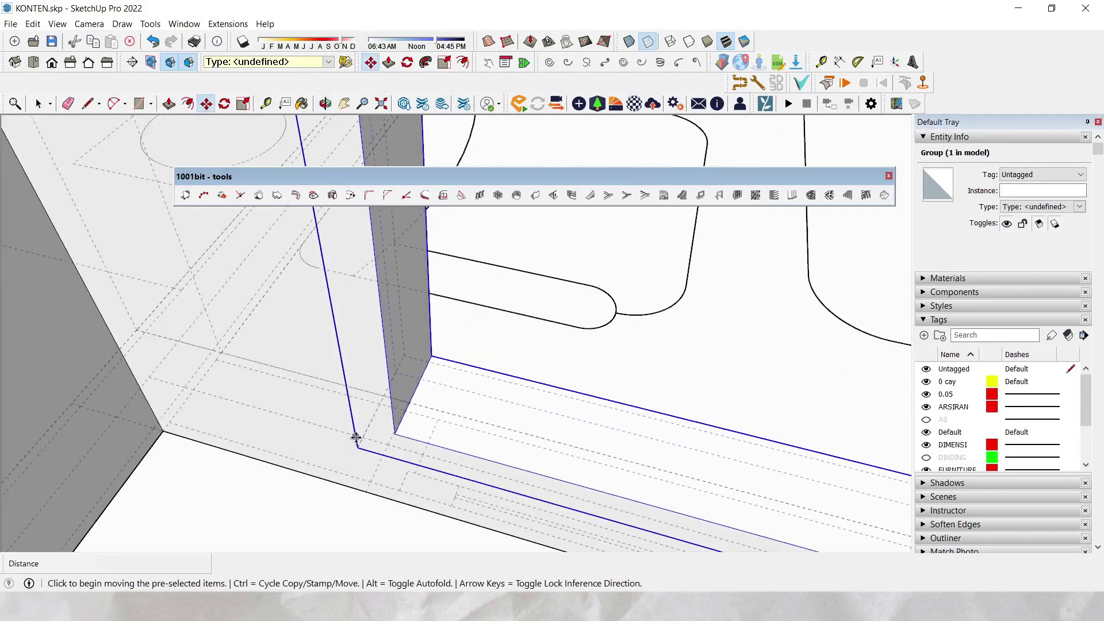
{"action": "middle_click_drag", "start_coordinate": [356, 437], "coordinate": [382, 406]}
{"action": "key", "text": "k"}
{"action": "left_click", "coordinate": [385, 397]}
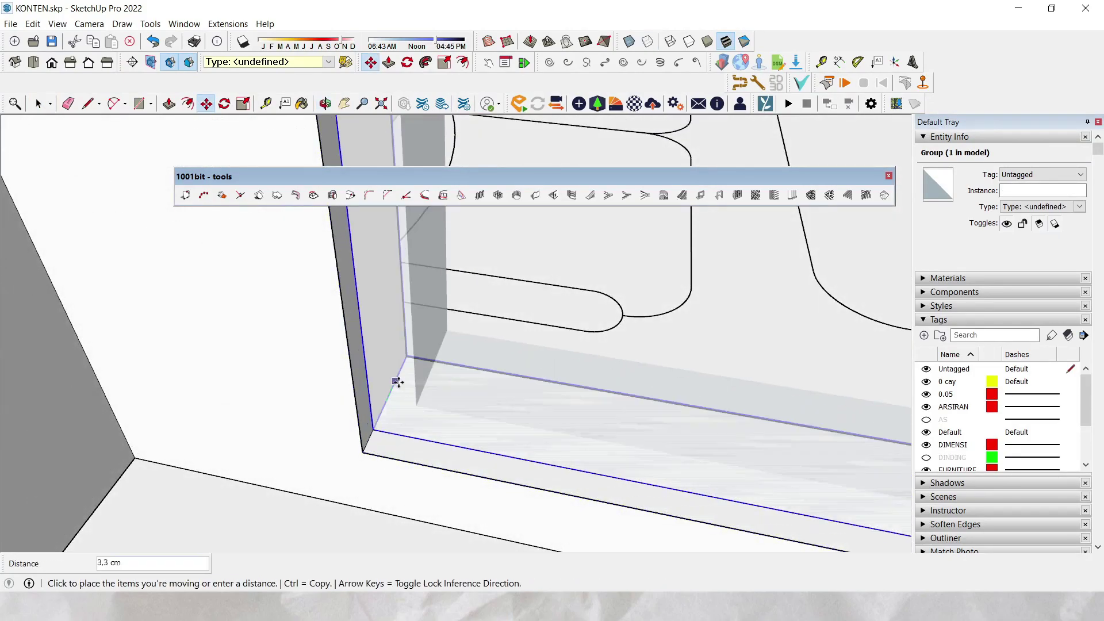
{"action": "key", "text": "Escape"}
{"action": "scroll", "coordinate": [391, 396], "scroll_direction": "down", "scroll_amount": 1}
{"action": "scroll", "coordinate": [391, 397], "scroll_direction": "up", "scroll_amount": 2}
{"action": "middle_click_drag", "start_coordinate": [382, 411], "coordinate": [368, 230]}
{"action": "key", "text": "alt+x"}
{"action": "left_click", "coordinate": [426, 282]}
{"action": "key", "text": "k"}
{"action": "left_click", "coordinate": [451, 293]}
{"action": "scroll", "coordinate": [318, 313], "scroll_direction": "down", "scroll_amount": 10}
{"action": "key", "text": "space"}
{"action": "left_click", "coordinate": [850, 333]}
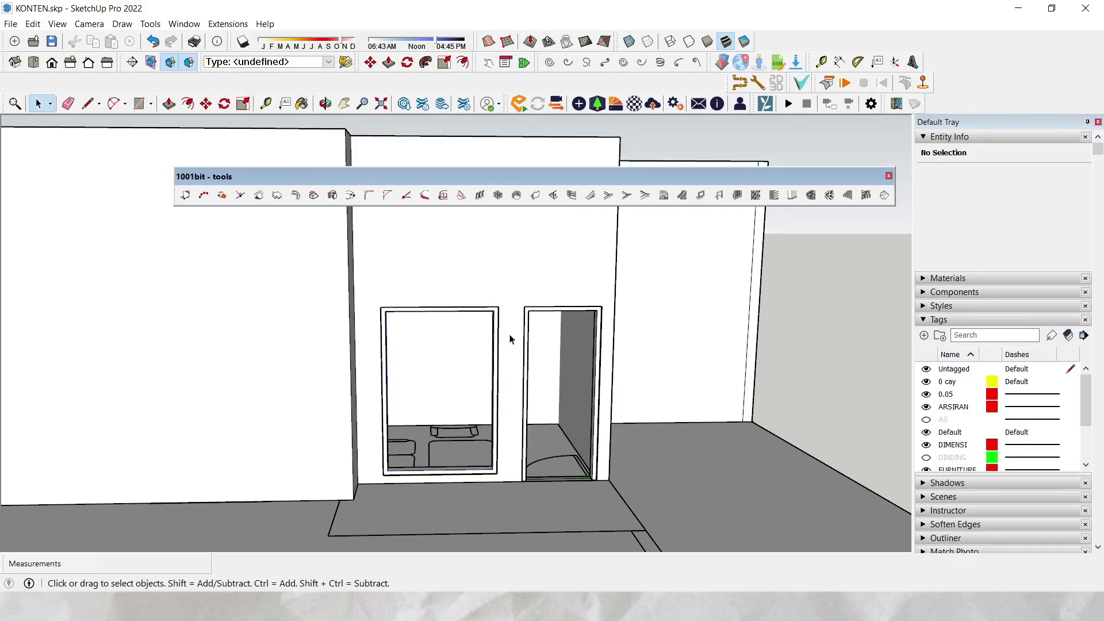
{"action": "key", "text": "r"}
{"action": "scroll", "coordinate": [498, 341], "scroll_direction": "up", "scroll_amount": 2}
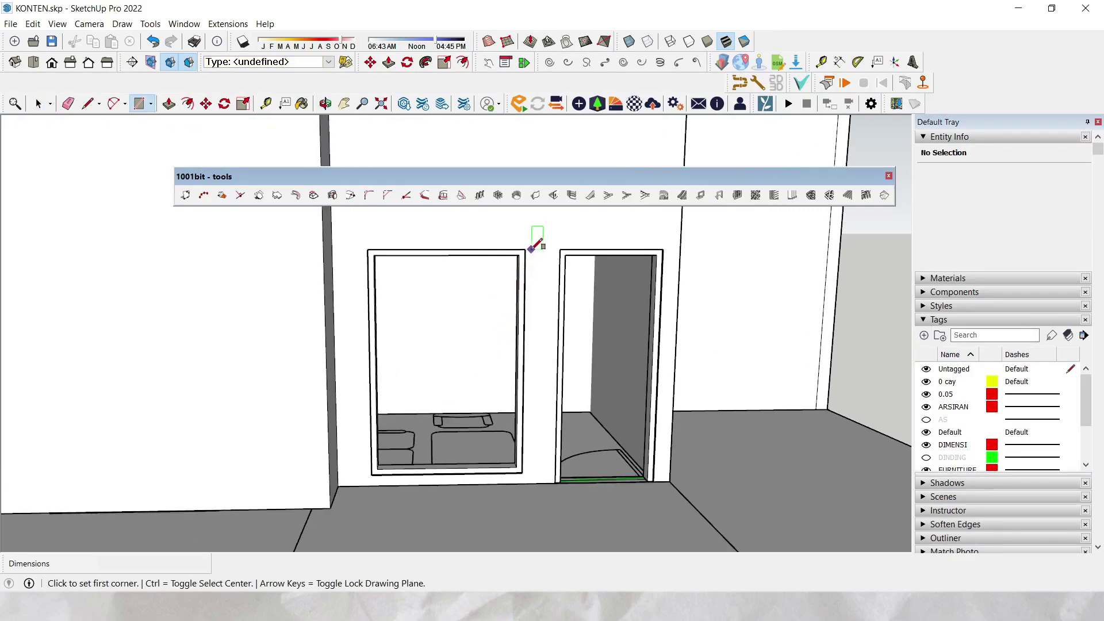
{"action": "middle_click_drag", "start_coordinate": [525, 249], "coordinate": [468, 443]}
{"action": "scroll", "coordinate": [356, 440], "scroll_direction": "up", "scroll_amount": 1}
{"action": "scroll", "coordinate": [380, 422], "scroll_direction": "up", "scroll_amount": 2}
{"action": "scroll", "coordinate": [384, 413], "scroll_direction": "down", "scroll_amount": 2}
{"action": "key", "text": "t"}
{"action": "scroll", "coordinate": [517, 425], "scroll_direction": "up", "scroll_amount": 3}
{"action": "left_click", "coordinate": [627, 412]}
{"action": "middle_click_drag", "start_coordinate": [402, 420], "coordinate": [525, 441]}
Draw a rectangle over the footprint of the window frame's right jamb at sill level as the mullion base.
{"action": "key", "text": "space"}
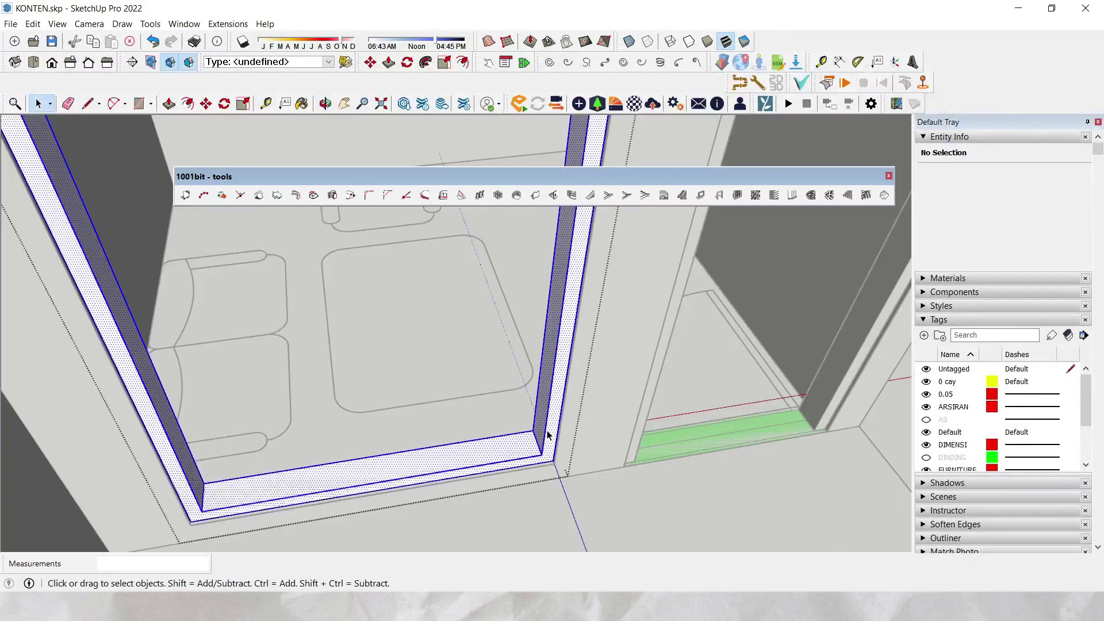
{"action": "left_click", "coordinate": [525, 440]}
{"action": "scroll", "coordinate": [534, 437], "scroll_direction": "up", "scroll_amount": 2}
{"action": "key", "text": "r"}
{"action": "left_click", "coordinate": [530, 428]}
{"action": "scroll", "coordinate": [562, 455], "scroll_direction": "up", "scroll_amount": 2}
{"action": "left_click", "coordinate": [562, 454]}
{"action": "key", "text": "space"}
Move the mullion base rectangle by its front edge midpoint to the middle of the window sill.
{"action": "scroll", "coordinate": [577, 487], "scroll_direction": "down", "scroll_amount": 2}
{"action": "scroll", "coordinate": [567, 477], "scroll_direction": "up", "scroll_amount": 2}
{"action": "key", "text": "m"}
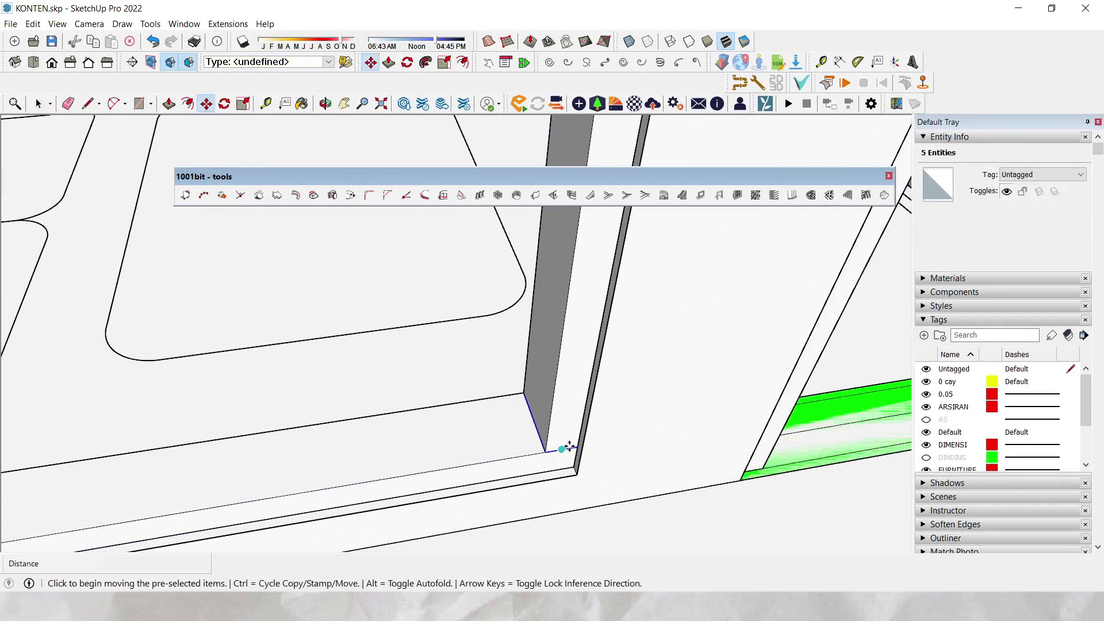
{"action": "left_click", "coordinate": [564, 447]}
{"action": "middle_click_drag", "start_coordinate": [428, 467], "coordinate": [606, 437], "text": "shift"}
{"action": "scroll", "coordinate": [404, 467], "scroll_direction": "down", "scroll_amount": 2}
{"action": "left_click", "coordinate": [405, 469]}
{"action": "key", "text": "space"}
Push/Pull the mullion base up to the underside of the window frame's head.
{"action": "scroll", "coordinate": [399, 479], "scroll_direction": "down", "scroll_amount": 2}
{"action": "scroll", "coordinate": [399, 480], "scroll_direction": "down", "scroll_amount": 1}
{"action": "key", "text": "p"}
{"action": "left_click", "coordinate": [402, 467]}
{"action": "middle_click_drag", "start_coordinate": [400, 439], "coordinate": [377, 368]}
{"action": "left_click", "coordinate": [362, 294]}
{"action": "key", "text": "space"}
Group the centre mullion together with the window frame.
{"action": "scroll", "coordinate": [364, 384], "scroll_direction": "down", "scroll_amount": 3}
{"action": "scroll", "coordinate": [365, 385], "scroll_direction": "up", "scroll_amount": 2}
{"action": "left_click", "coordinate": [454, 315]}
{"action": "left_click", "coordinate": [465, 260], "text": "shift"}
{"action": "key", "text": "ctrl+g"}
Draw a pane rectangle across the right half of the window, from the mullion's top corner to the opposite lower corner.
{"action": "scroll", "coordinate": [457, 256], "scroll_direction": "up", "scroll_amount": 2}
{"action": "key", "text": "r"}
{"action": "left_click", "coordinate": [458, 248]}
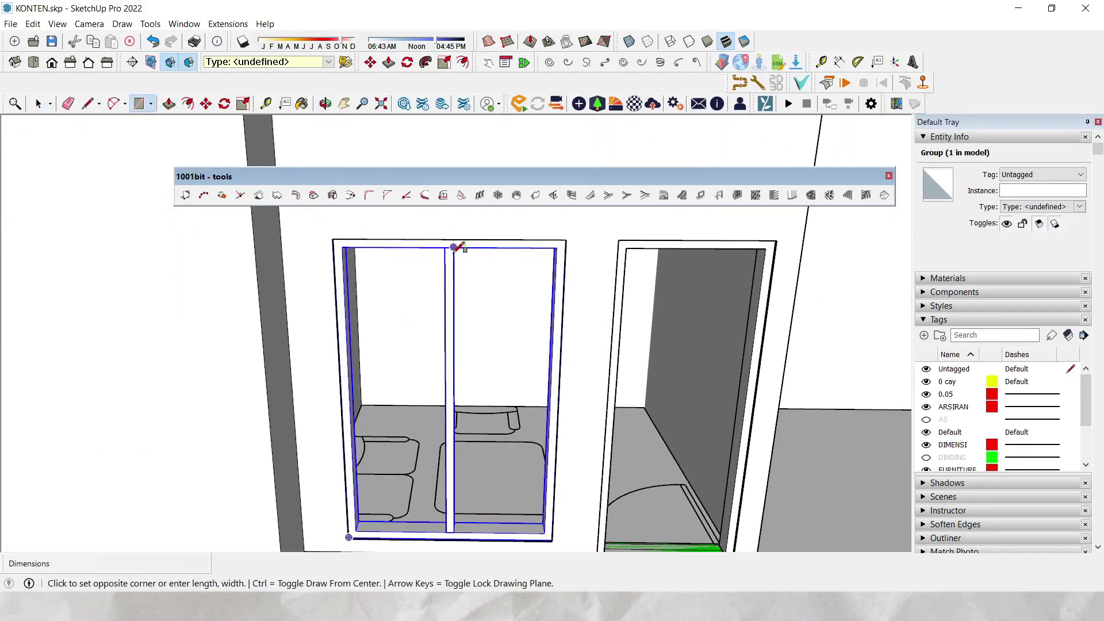
{"action": "scroll", "coordinate": [509, 449], "scroll_direction": "up", "scroll_amount": 2}
{"action": "left_click", "coordinate": [528, 447]}
Push/Pull the right window pane into a thin slab and make it a group.
{"action": "key", "text": "p"}
{"action": "middle_click_drag", "start_coordinate": [521, 444], "coordinate": [417, 469]}
{"action": "scroll", "coordinate": [417, 469], "scroll_direction": "up", "scroll_amount": 2}
{"action": "left_click", "coordinate": [458, 413]}
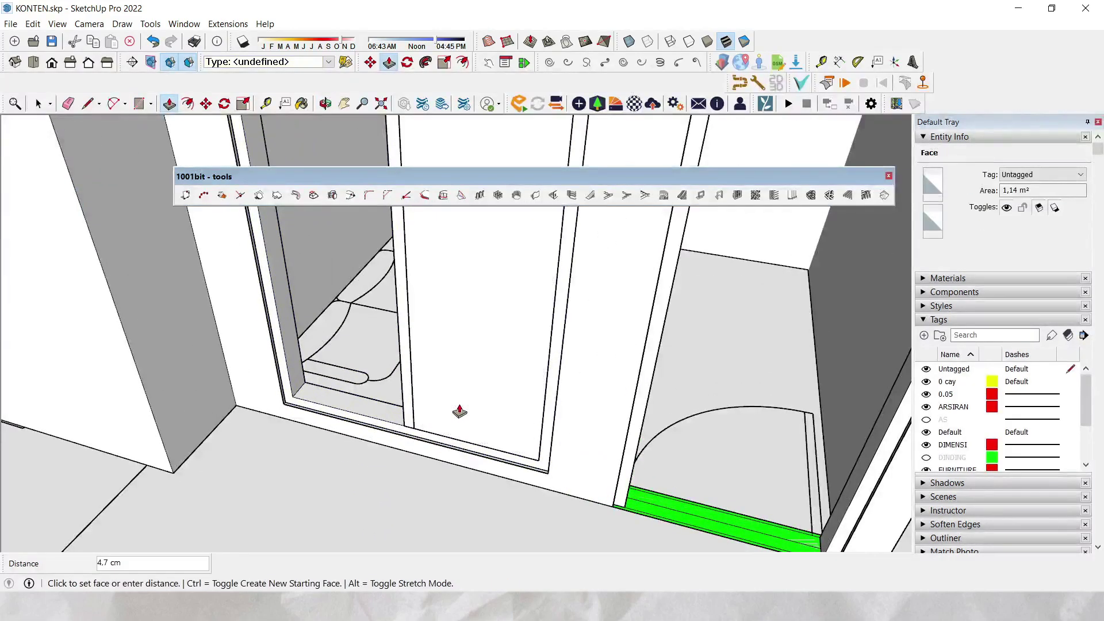
{"action": "left_click", "coordinate": [460, 410]}
{"action": "key", "text": "space"}
{"action": "left_click", "coordinate": [458, 407]}
Paint the right window pane with Translucent Glass Gray from the Glass and Mirrors collection.
{"action": "key", "text": "b"}
{"action": "left_click", "coordinate": [1001, 368]}
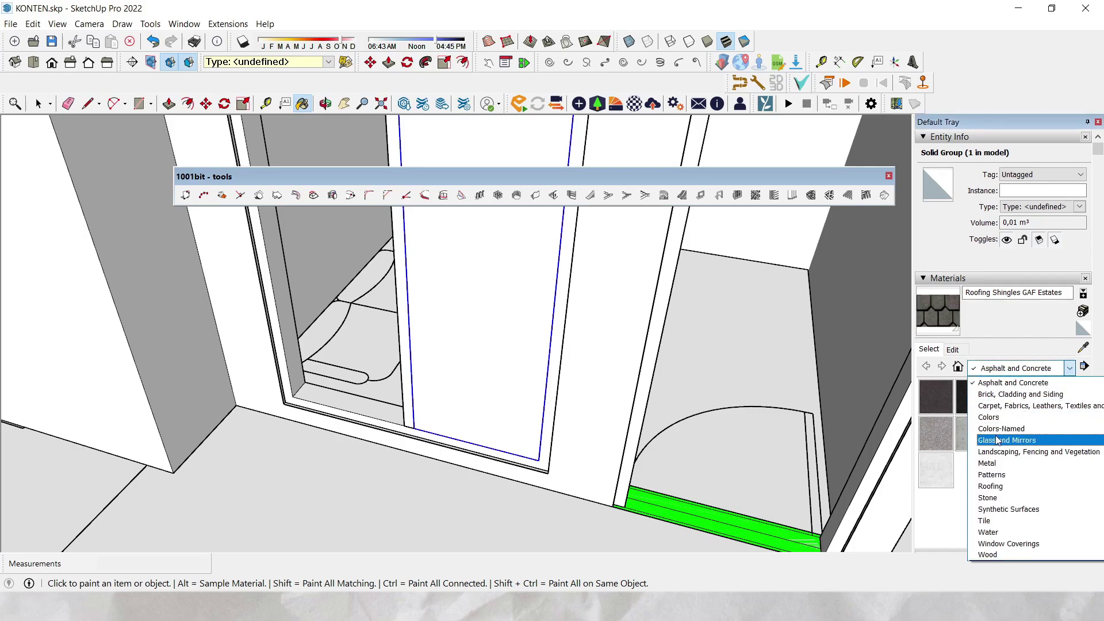
{"action": "left_click", "coordinate": [1004, 440]}
{"action": "left_click", "coordinate": [1046, 433]}
{"action": "left_click", "coordinate": [508, 385]}
Move the glass pane inward by its lower corner edge to set it within the frame's depth.
{"action": "key", "text": "m"}
{"action": "scroll", "coordinate": [348, 444], "scroll_direction": "up", "scroll_amount": 5}
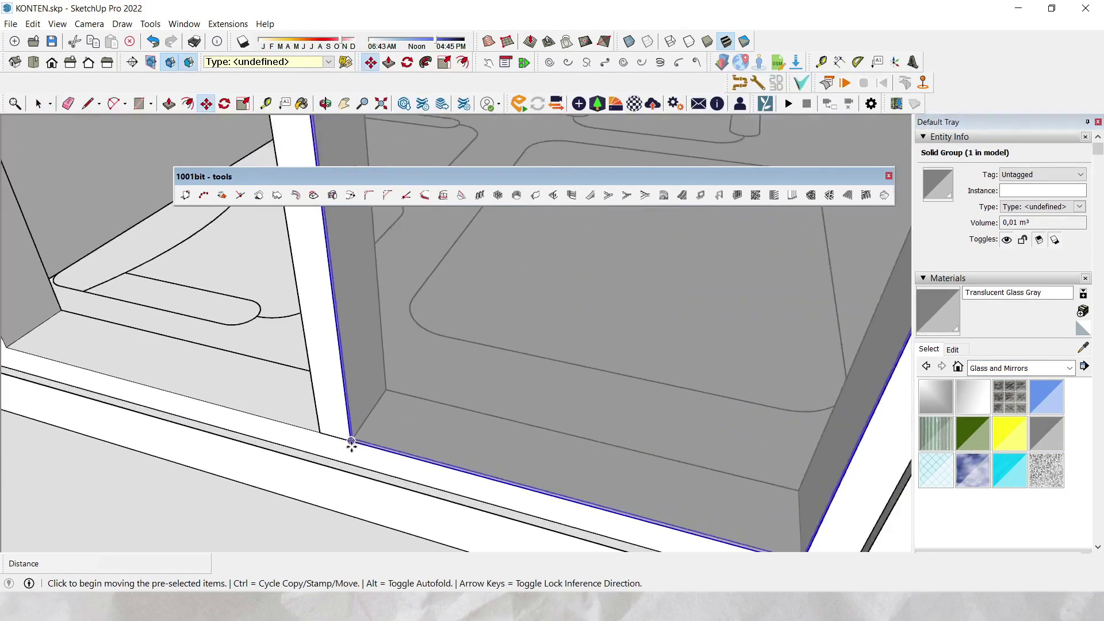
{"action": "left_click", "coordinate": [327, 394]}
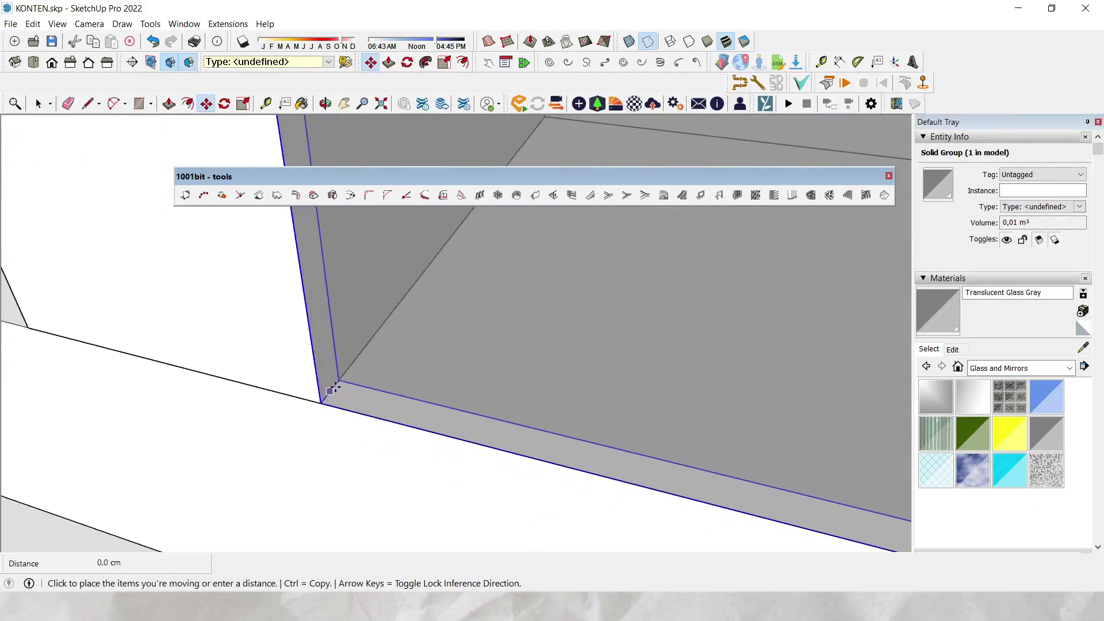
{"action": "scroll", "coordinate": [322, 397], "scroll_direction": "down", "scroll_amount": 3}
{"action": "left_click", "coordinate": [364, 367]}
Copy the glass pane across the mullion into the left half of the window.
{"action": "left_click", "coordinate": [364, 366]}
{"action": "key", "text": "ctrl"}
{"action": "scroll", "coordinate": [363, 367], "scroll_direction": "down", "scroll_amount": 5}
{"action": "middle_click_drag", "start_coordinate": [364, 367], "coordinate": [466, 414]}
{"action": "left_click", "coordinate": [157, 364]}
{"action": "key", "text": "space"}
Draw an 80 × 205 cm rectangle inside the door frame, from its upper inner corner to the opposite base corner.
{"action": "scroll", "coordinate": [234, 407], "scroll_direction": "down", "scroll_amount": 5}
{"action": "scroll", "coordinate": [443, 368], "scroll_direction": "up", "scroll_amount": 2}
{"action": "key", "text": "r"}
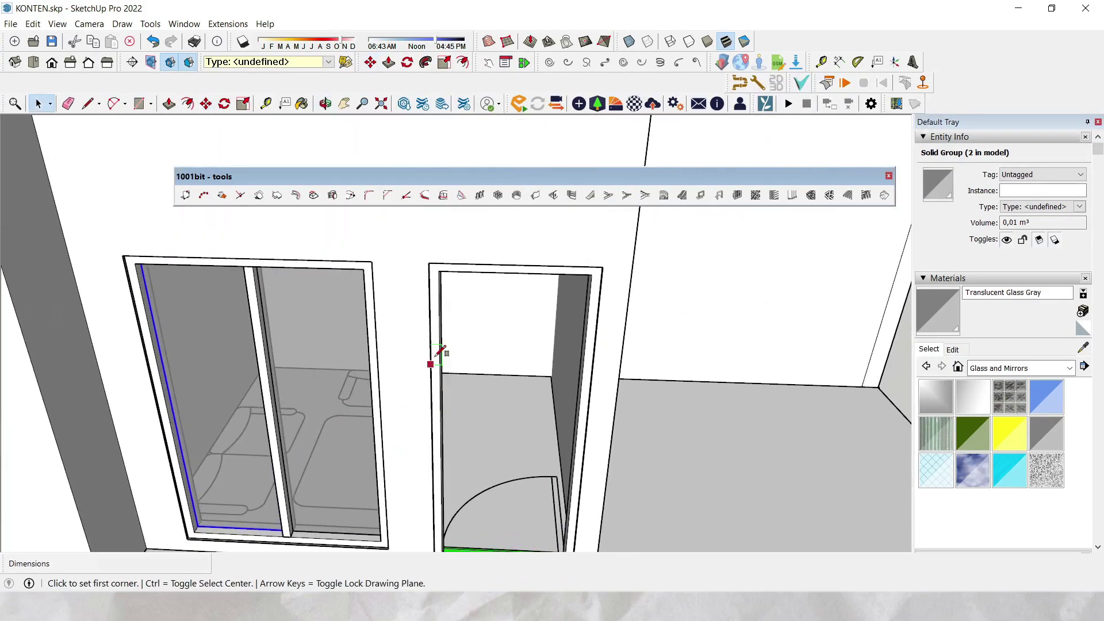
{"action": "scroll", "coordinate": [447, 271], "scroll_direction": "up", "scroll_amount": 3}
{"action": "left_click", "coordinate": [447, 247]}
{"action": "scroll", "coordinate": [495, 402], "scroll_direction": "down", "scroll_amount": 3}
{"action": "scroll", "coordinate": [498, 418], "scroll_direction": "down", "scroll_amount": 1}
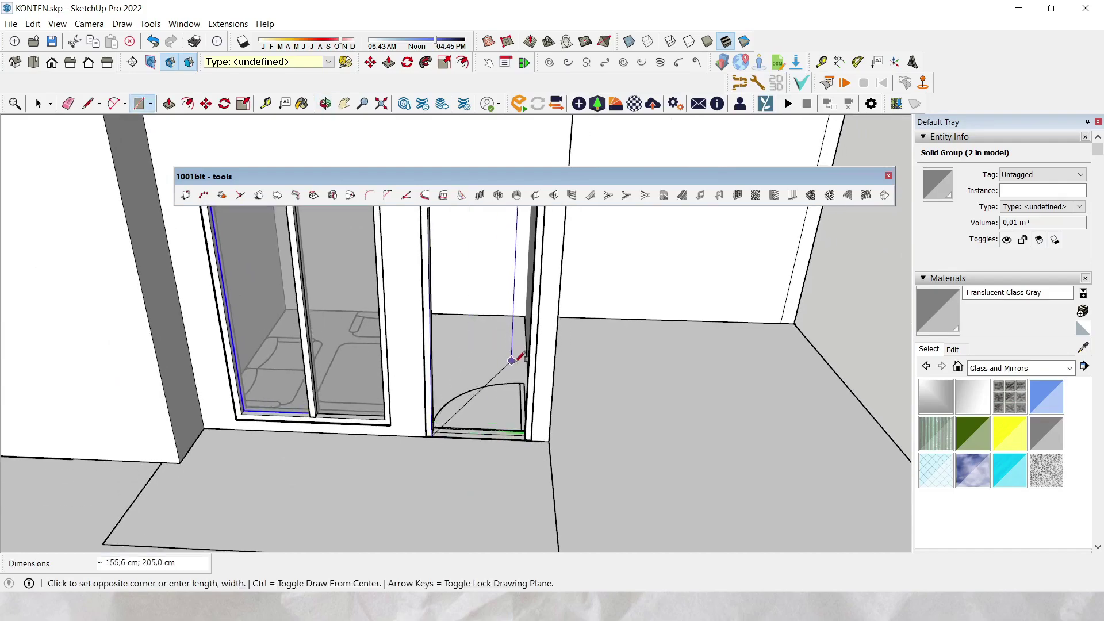
{"action": "scroll", "coordinate": [501, 431], "scroll_direction": "up", "scroll_amount": 6}
{"action": "scroll", "coordinate": [503, 443], "scroll_direction": "up", "scroll_amount": 4}
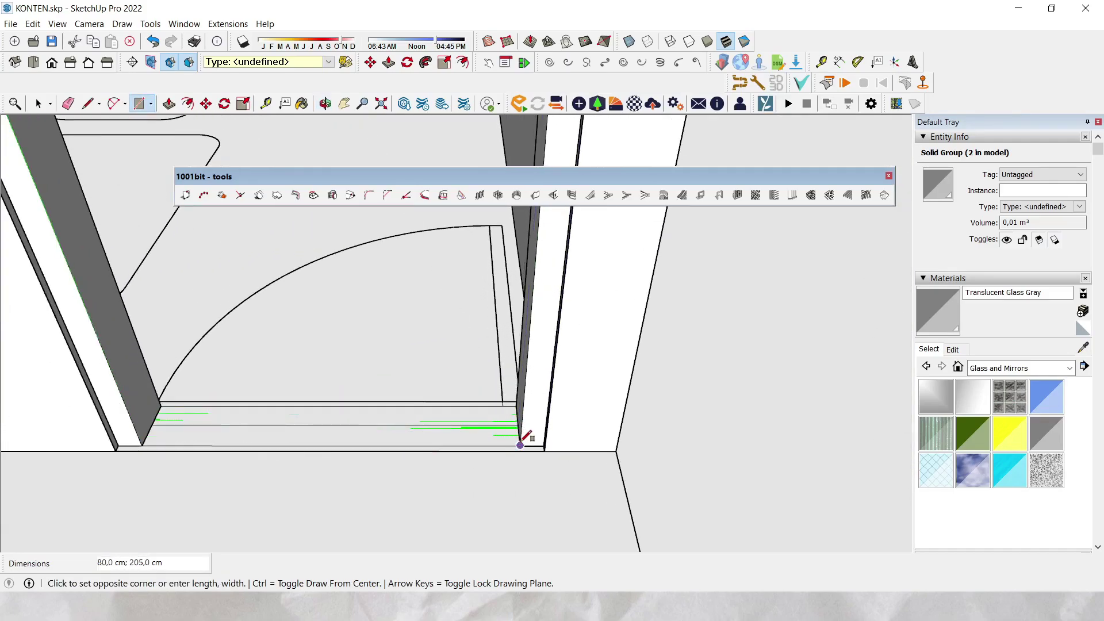
{"action": "left_click", "coordinate": [514, 448]}
Push/Pull the door rectangle to a thickness of 4 cm.
{"action": "scroll", "coordinate": [523, 437], "scroll_direction": "down", "scroll_amount": 5}
{"action": "middle_click_drag", "start_coordinate": [524, 435], "coordinate": [390, 454]}
{"action": "key", "text": "p"}
{"action": "left_click", "coordinate": [374, 377]}
{"action": "scroll", "coordinate": [375, 369], "scroll_direction": "down", "scroll_amount": 3}
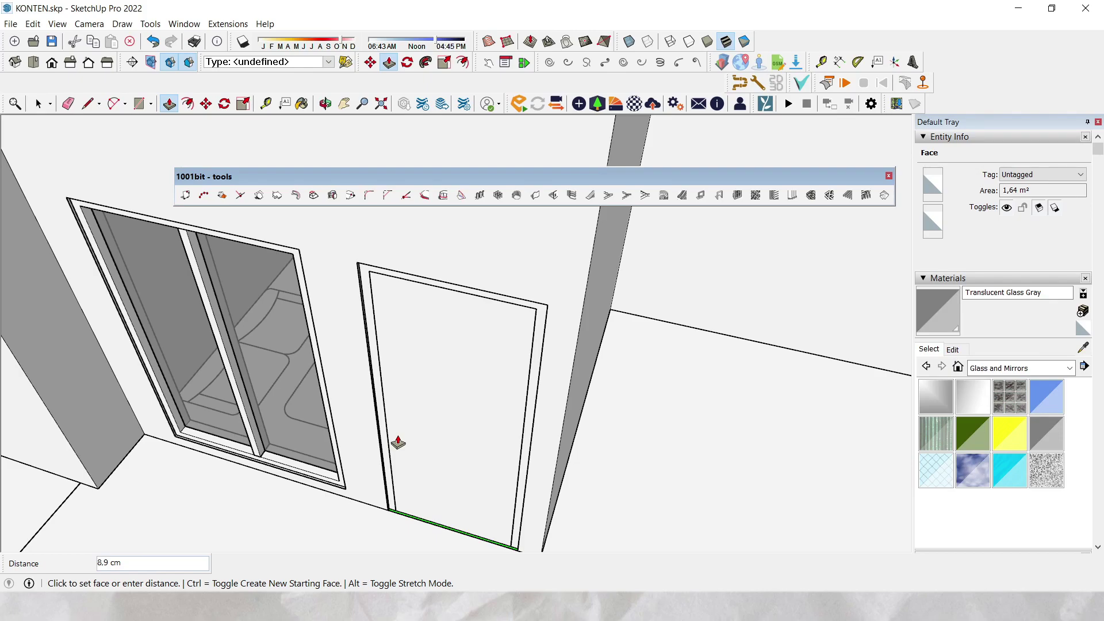
{"action": "key", "text": "Return"}
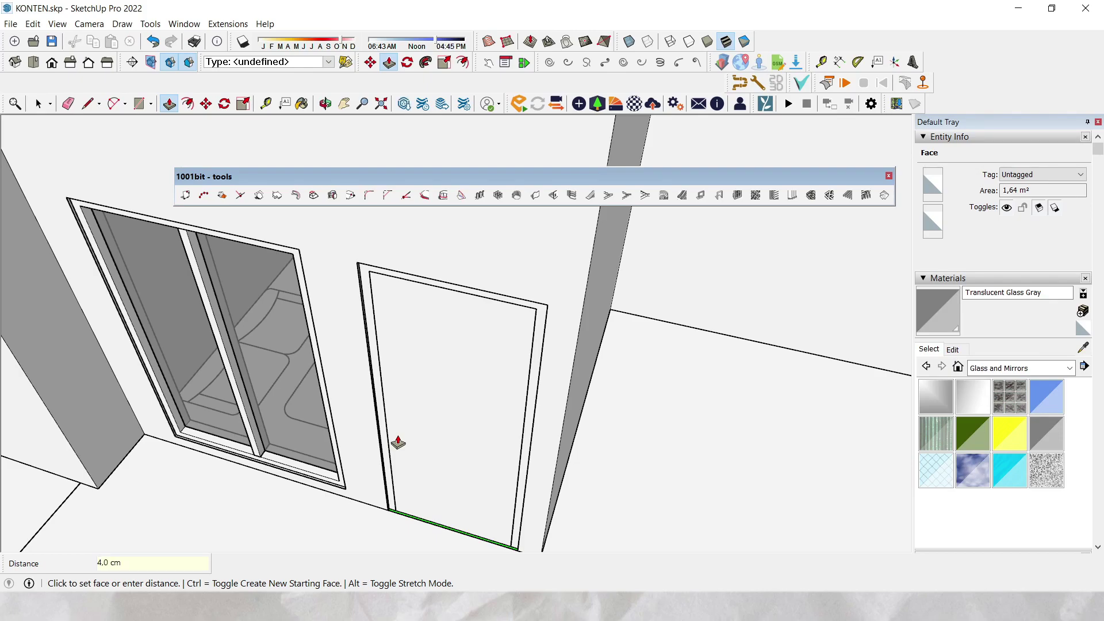
Group the door panel and move it 8 cm into the frame's depth, from its lower corner to the frame's inner endpoint.
{"action": "key", "text": "space"}
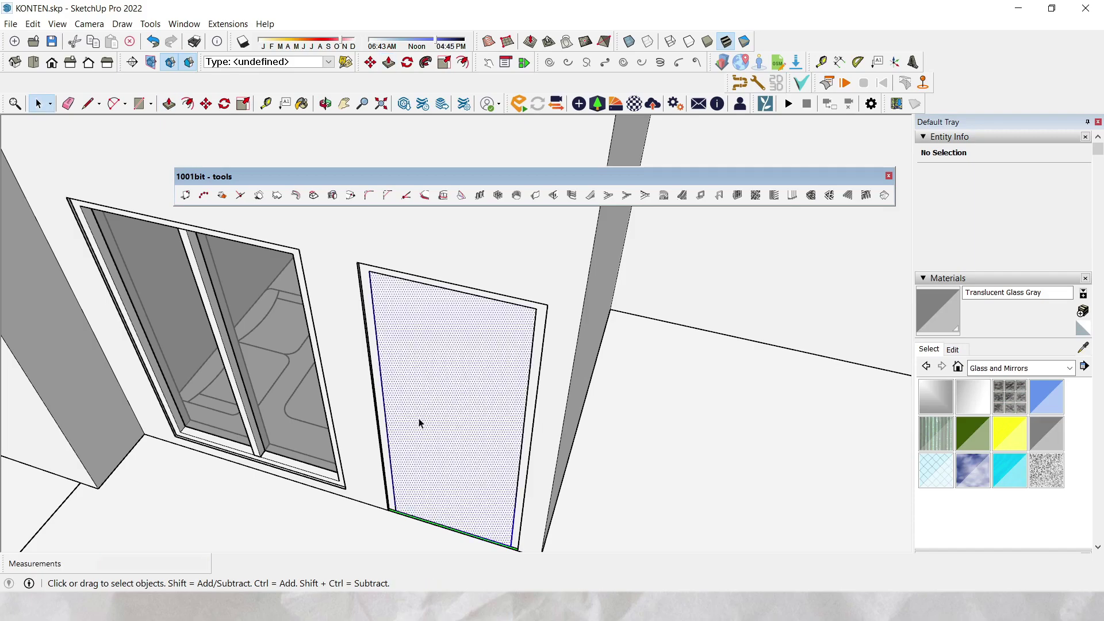
{"action": "left_click", "coordinate": [419, 423]}
{"action": "middle_click_drag", "start_coordinate": [419, 423], "coordinate": [485, 399]}
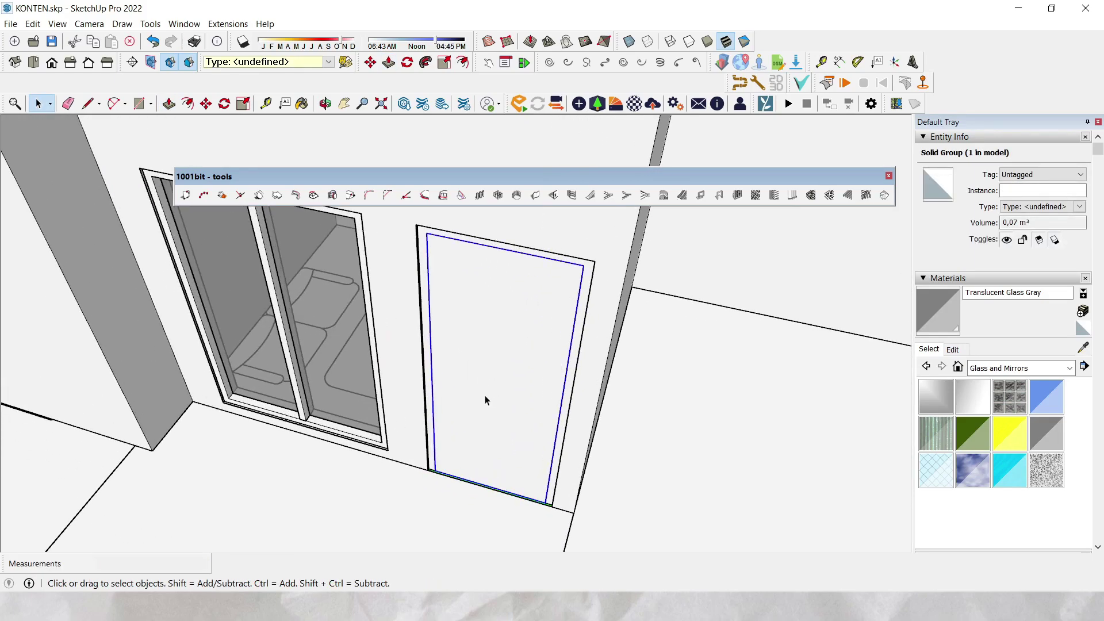
{"action": "key", "text": "m"}
{"action": "scroll", "coordinate": [457, 457], "scroll_direction": "up", "scroll_amount": 6}
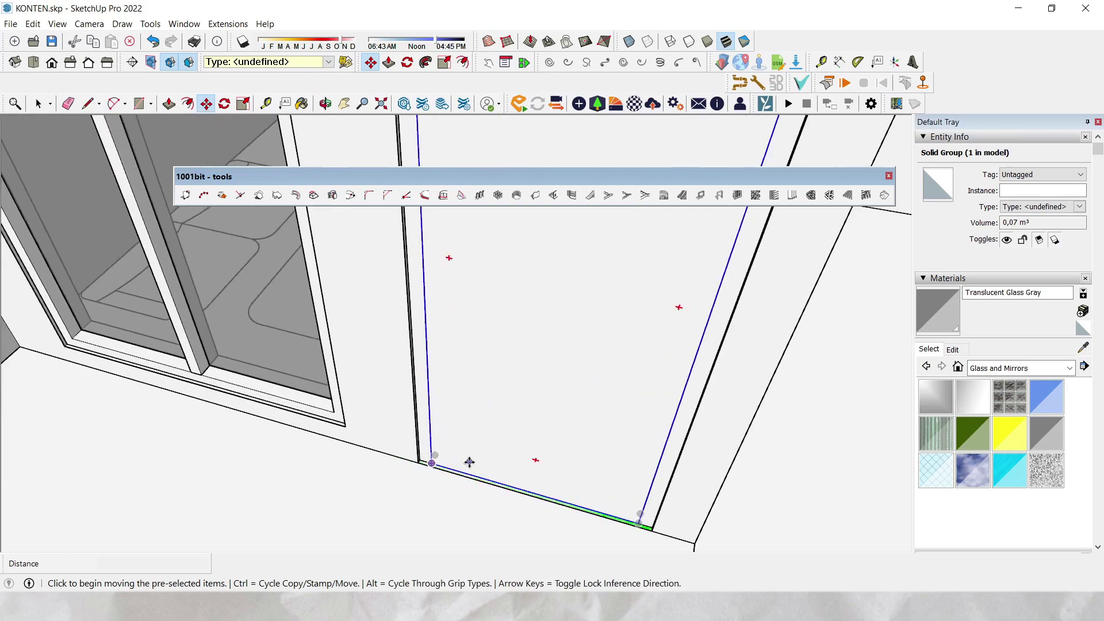
{"action": "scroll", "coordinate": [437, 443], "scroll_direction": "up", "scroll_amount": 3}
{"action": "left_click", "coordinate": [420, 455]}
{"action": "scroll", "coordinate": [440, 420], "scroll_direction": "up", "scroll_amount": 2}
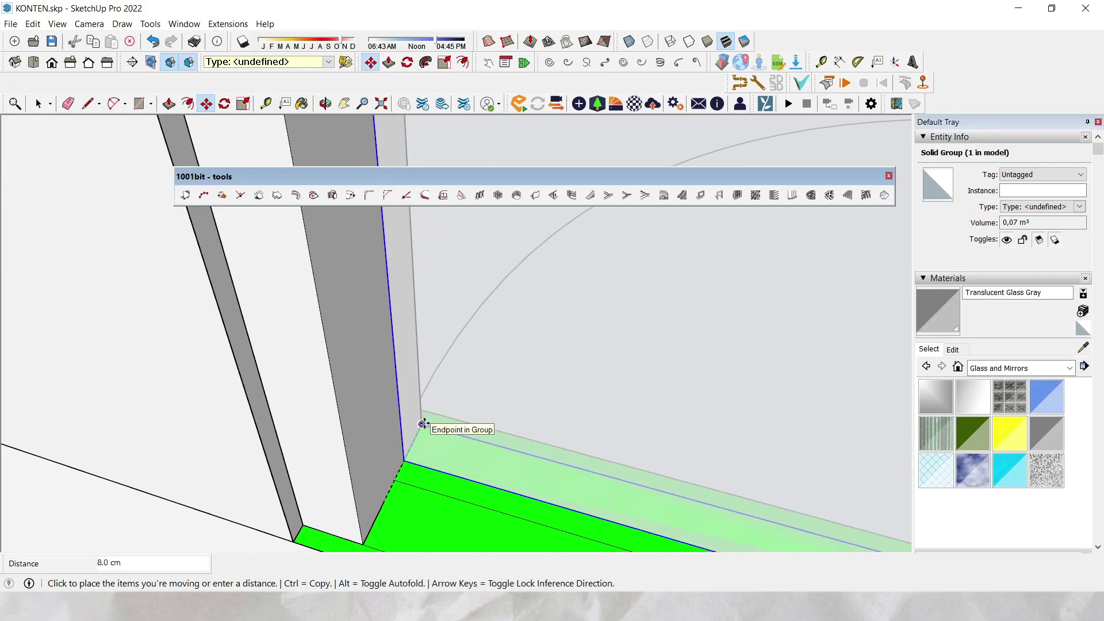
{"action": "left_click", "coordinate": [424, 423]}
{"action": "key", "text": "space"}
Offset the outline of the door panel's front face inward to form an inner rectangle.
{"action": "scroll", "coordinate": [428, 422], "scroll_direction": "down", "scroll_amount": 10}
{"action": "middle_click_drag", "start_coordinate": [484, 501], "coordinate": [520, 399]}
{"action": "scroll", "coordinate": [569, 429], "scroll_direction": "down", "scroll_amount": 1}
{"action": "key", "text": "f"}
{"action": "left_click", "coordinate": [586, 368]}
{"action": "key", "text": "Return"}
{"action": "key", "text": "space"}
{"action": "left_click", "coordinate": [527, 495]}
{"action": "key", "text": "m"}
{"action": "key", "text": "space"}
Offset the door panel's inner rectangle inward by 2 cm to create a narrow border strip.
{"action": "left_click", "coordinate": [535, 387]}
{"action": "scroll", "coordinate": [567, 349], "scroll_direction": "up", "scroll_amount": 2}
{"action": "key", "text": "f"}
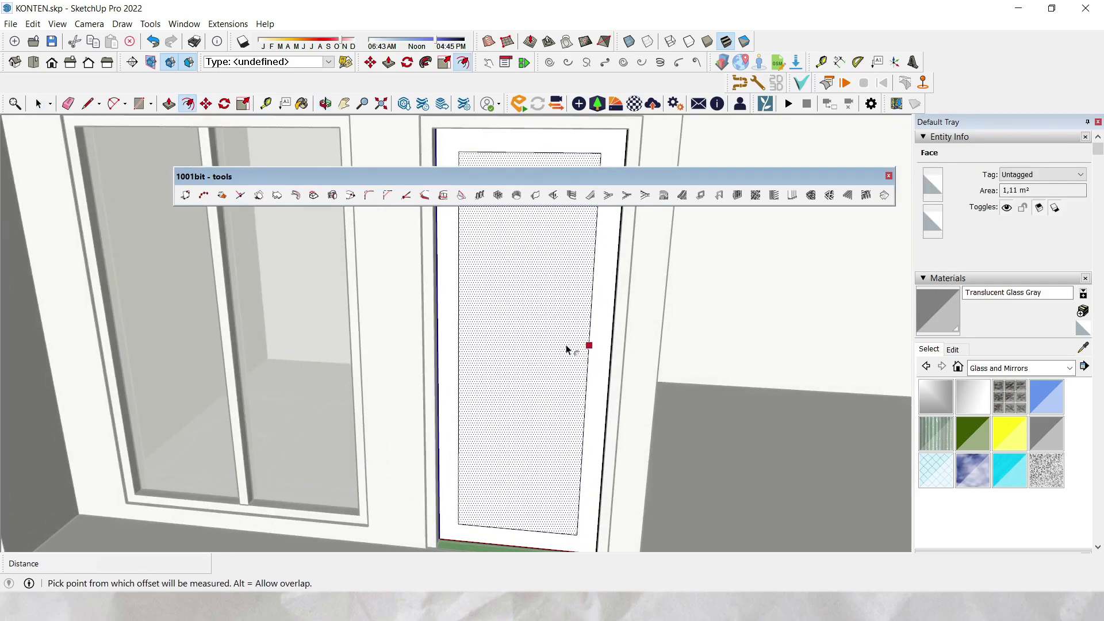
{"action": "left_click", "coordinate": [566, 349]}
{"action": "type", "text": "2"}
{"action": "key", "text": "Return"}
{"action": "key", "text": "space"}
Push/Pull the narrow border strip on the door panel by 1 cm and leave the group.
{"action": "middle_click_drag", "start_coordinate": [567, 346], "coordinate": [597, 357]}
{"action": "key", "text": "p"}
{"action": "scroll", "coordinate": [597, 341], "scroll_direction": "up", "scroll_amount": 4}
{"action": "left_click", "coordinate": [598, 366]}
{"action": "left_click", "coordinate": [585, 372]}
{"action": "left_click", "coordinate": [598, 355]}
{"action": "type", "text": "1"}
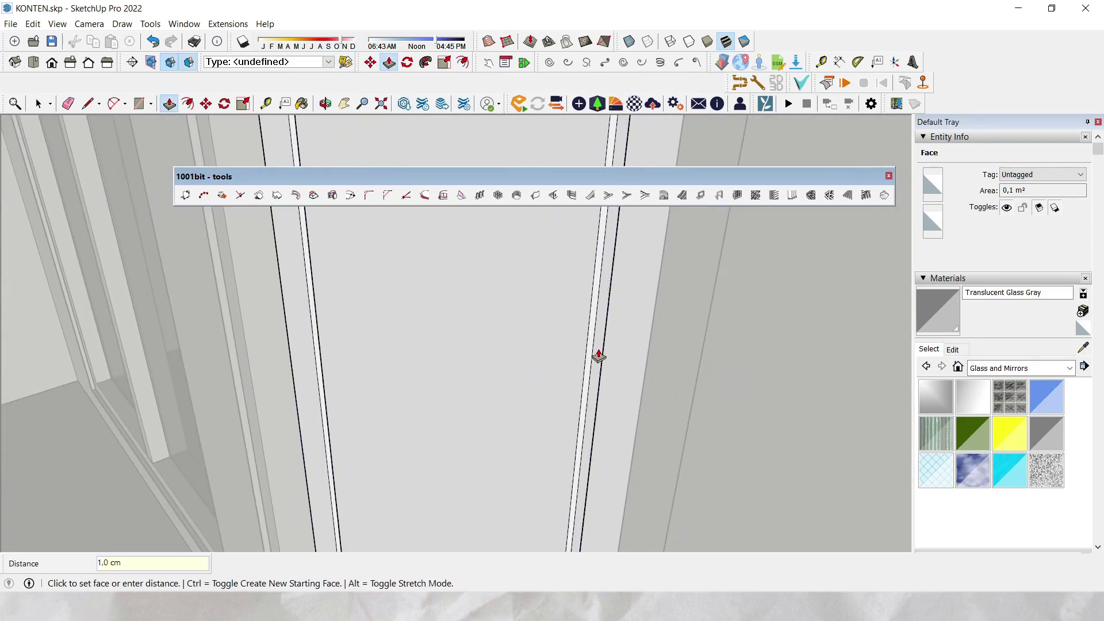
{"action": "key", "text": "Return"}
{"action": "key", "text": "space"}
{"action": "scroll", "coordinate": [598, 356], "scroll_direction": "down", "scroll_amount": 5}
{"action": "key", "text": "Escape"}
Paint the door frame and the window frame with its mullion black, using Color M09 from the Colors collection.
{"action": "scroll", "coordinate": [574, 449], "scroll_direction": "down", "scroll_amount": 4}
{"action": "middle_click_drag", "start_coordinate": [575, 449], "coordinate": [638, 437]}
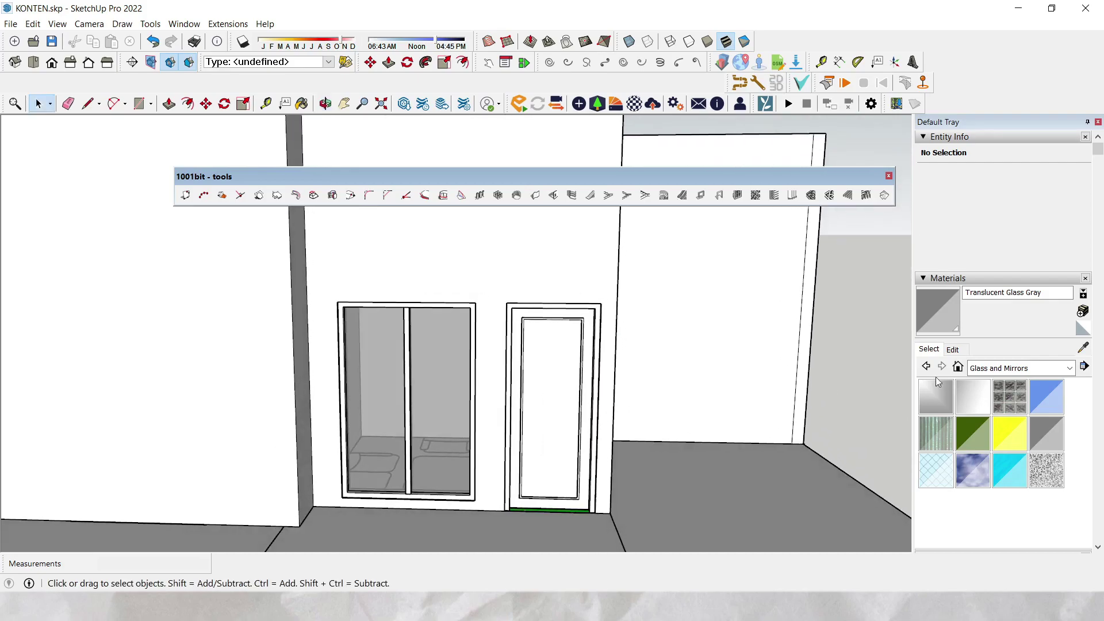
{"action": "left_click", "coordinate": [1069, 368]}
{"action": "left_click", "coordinate": [984, 421]}
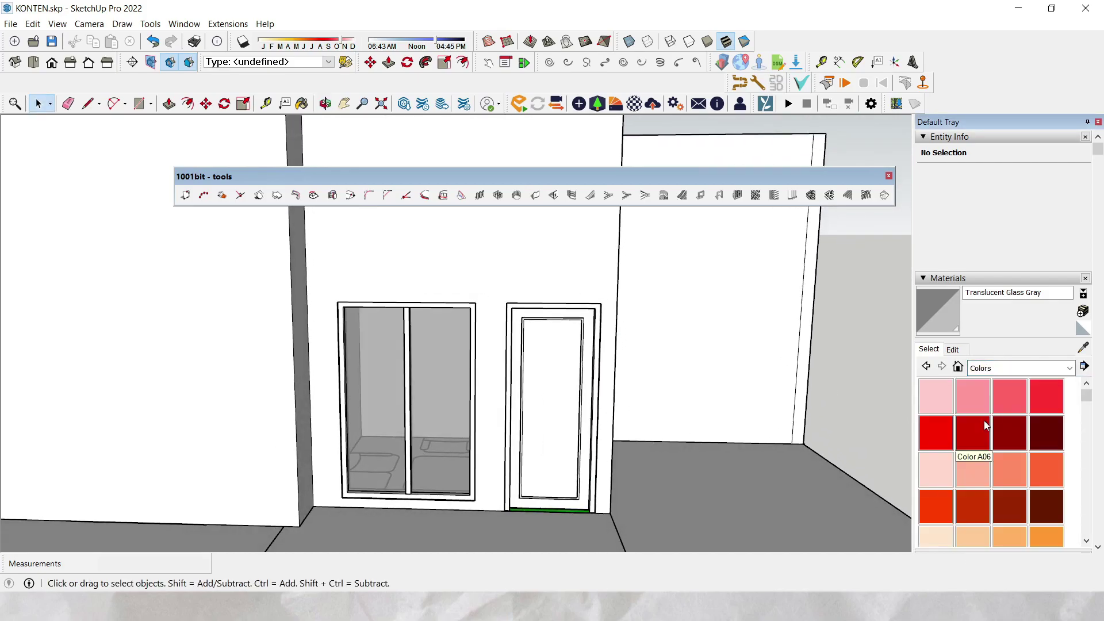
{"action": "scroll", "coordinate": [984, 426], "scroll_direction": "down", "scroll_amount": 5}
{"action": "left_click", "coordinate": [973, 463]}
{"action": "key", "text": "space"}
{"action": "scroll", "coordinate": [508, 322], "scroll_direction": "up", "scroll_amount": 3}
{"action": "scroll", "coordinate": [509, 322], "scroll_direction": "up", "scroll_amount": 2}
{"action": "key", "text": "b"}
{"action": "left_click", "coordinate": [507, 297]}
{"action": "left_click", "coordinate": [428, 290]}
{"action": "key", "text": "space"}
Paint the door panel with Wood Cherry Original from the Wood collection.
{"action": "left_click", "coordinate": [1011, 305]}
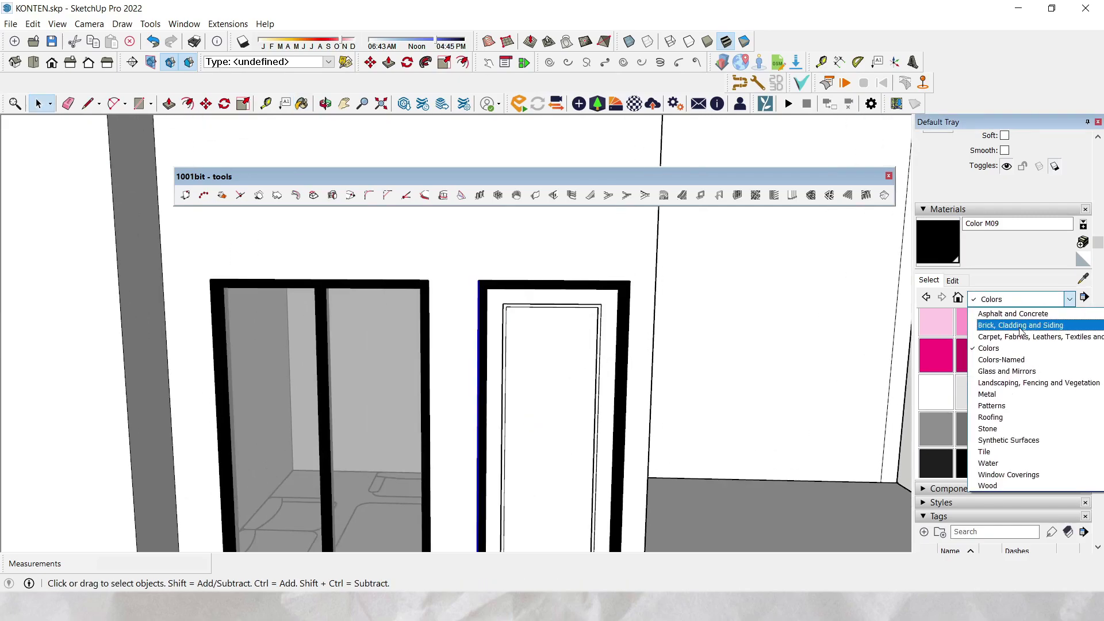
{"action": "left_click", "coordinate": [1010, 476]}
{"action": "left_click", "coordinate": [1010, 333]}
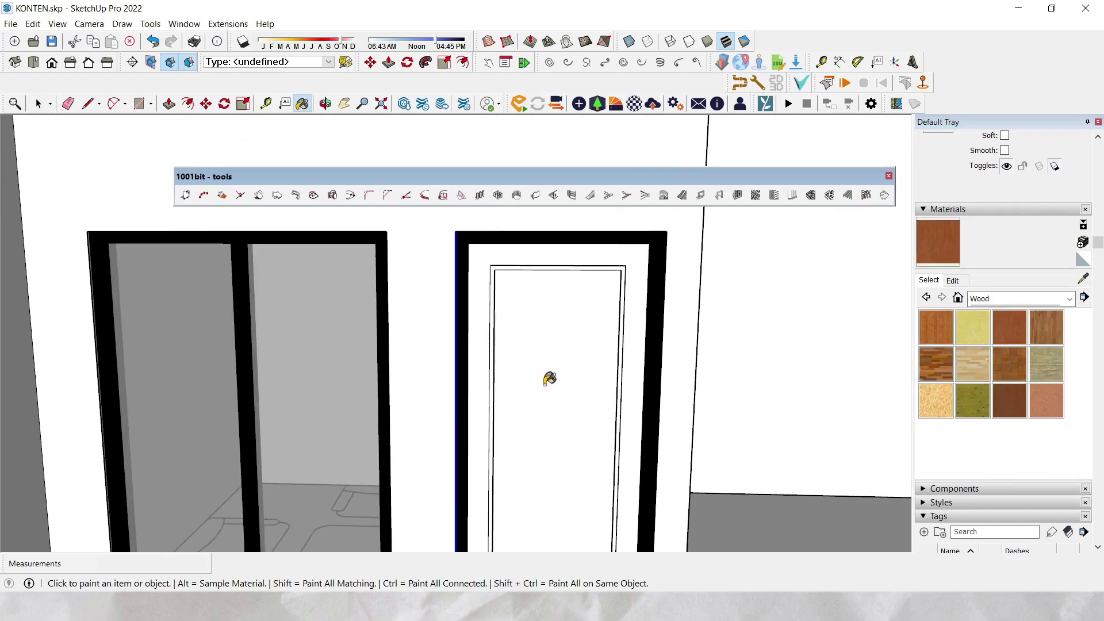
{"action": "left_click", "coordinate": [547, 382]}
{"action": "key", "text": "space"}
{"action": "scroll", "coordinate": [529, 430], "scroll_direction": "down", "scroll_amount": 3}
{"action": "mouse_move", "coordinate": [529, 430]}
{"action": "middle_mouse_down", "text": "shift"}
{"action": "mouse_move", "coordinate": [555, 395]}
{"action": "mouse_move", "coordinate": [587, 447]}
{"action": "mouse_move", "coordinate": [614, 402]}
{"action": "mouse_move", "coordinate": [587, 451]}
{"action": "mouse_move", "coordinate": [608, 408]}
{"action": "middle_mouse_up", "text": "shift"}
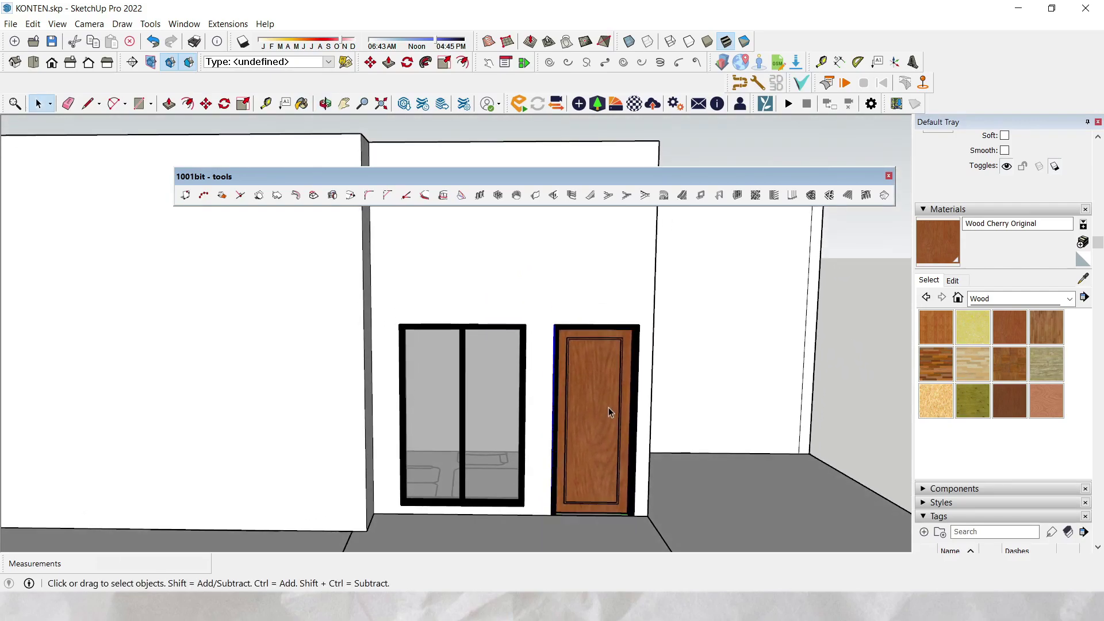